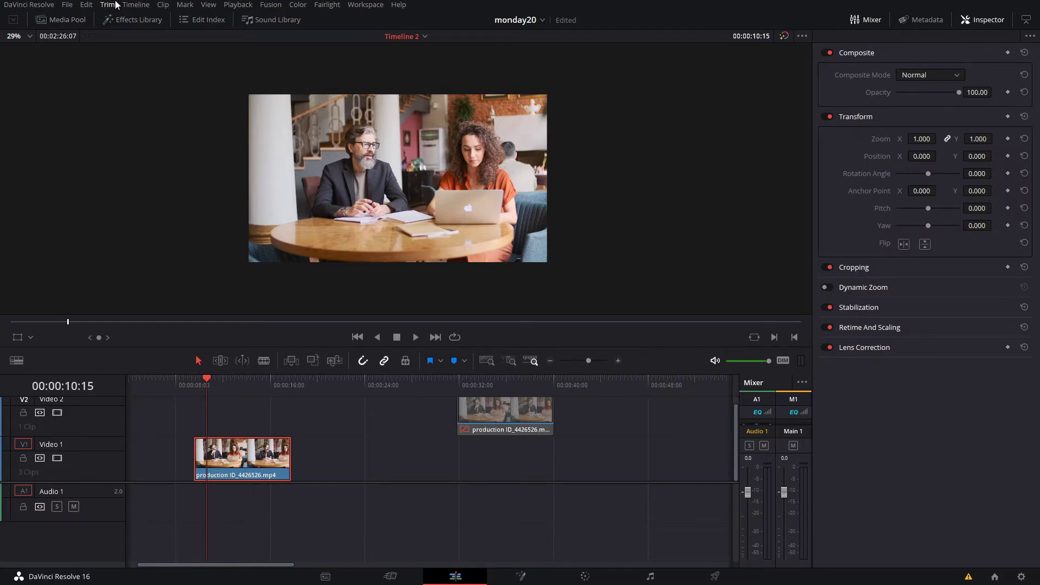
# Step the playhead back a few frames and open the clip on the Color page.
pyautogui.click(204, 387)
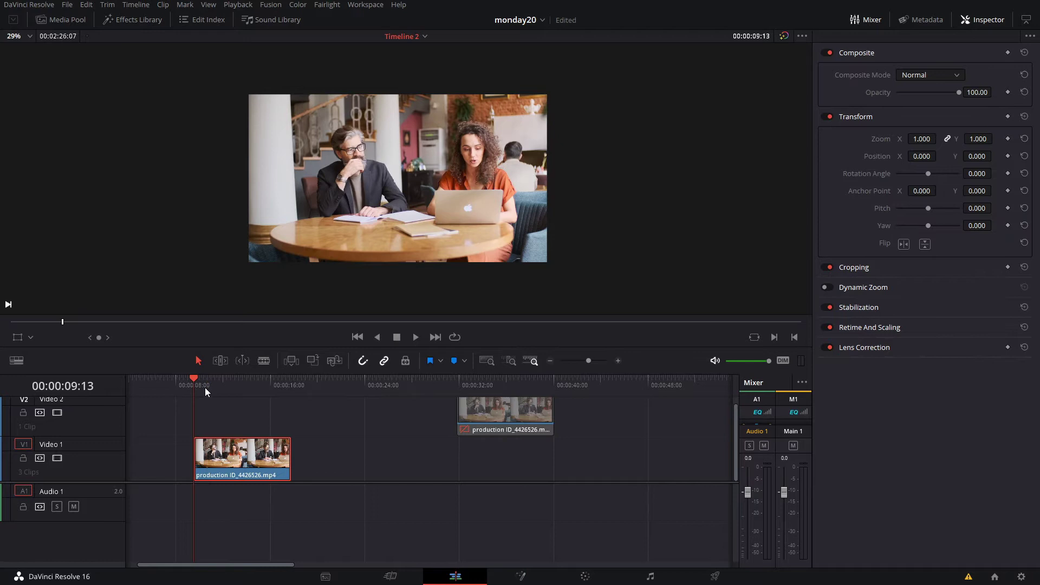
pyautogui.click(591, 582)
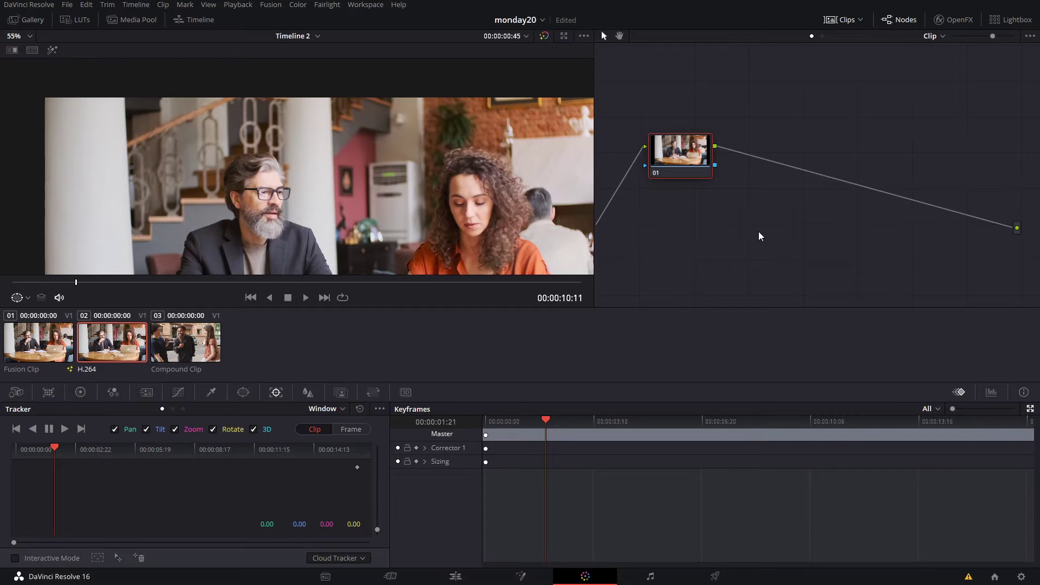
pyautogui.scroll(-2, 760, 234)
# Add serial node 02 after node 01.
pyautogui.rightClick(769, 171)
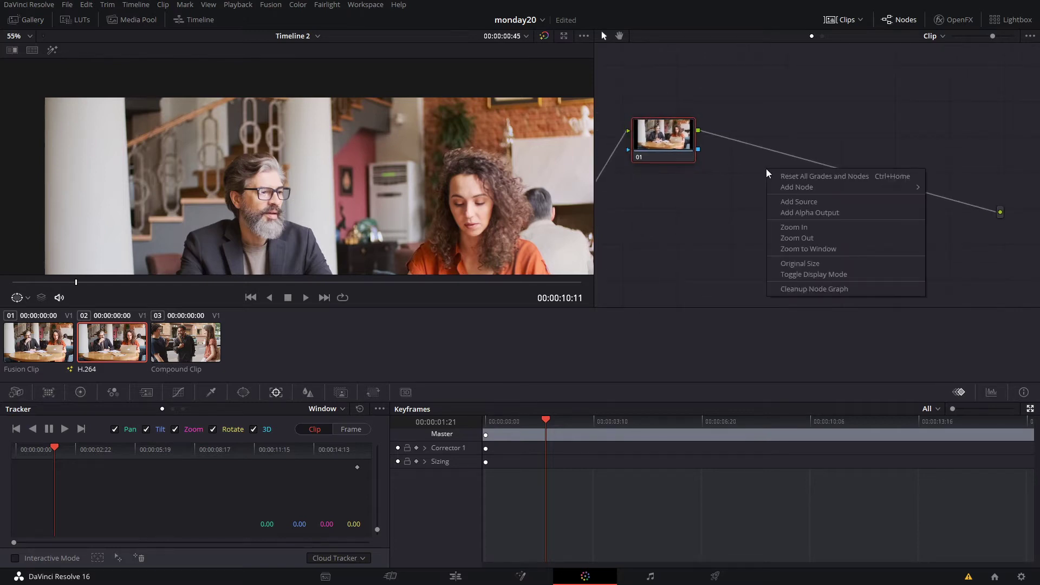
pyautogui.rightClick(688, 149)
pyautogui.moveTo(711, 198)
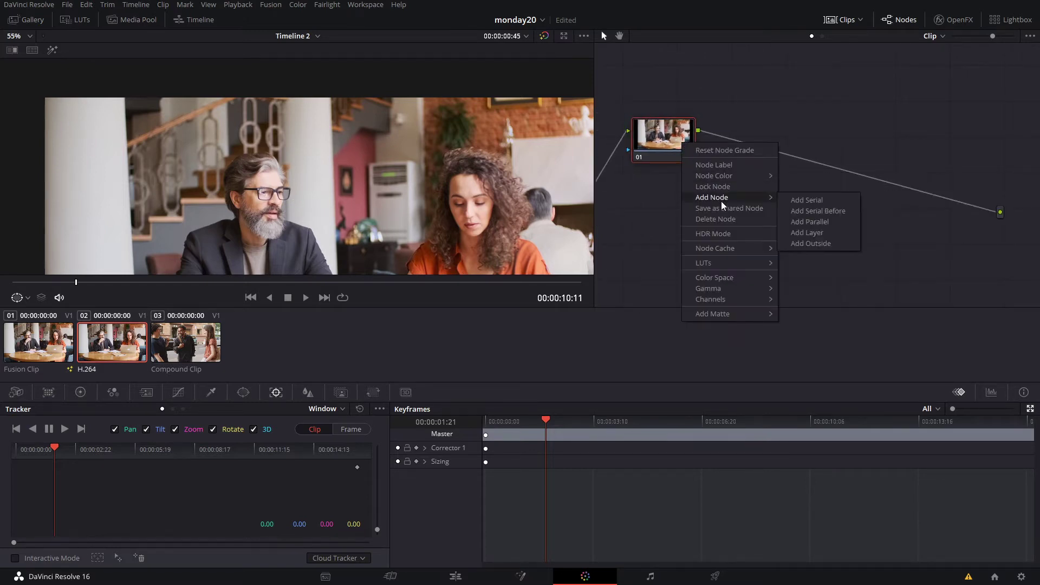
pyautogui.click(804, 202)
# Add an alpha output to the node graph.
pyautogui.rightClick(837, 173)
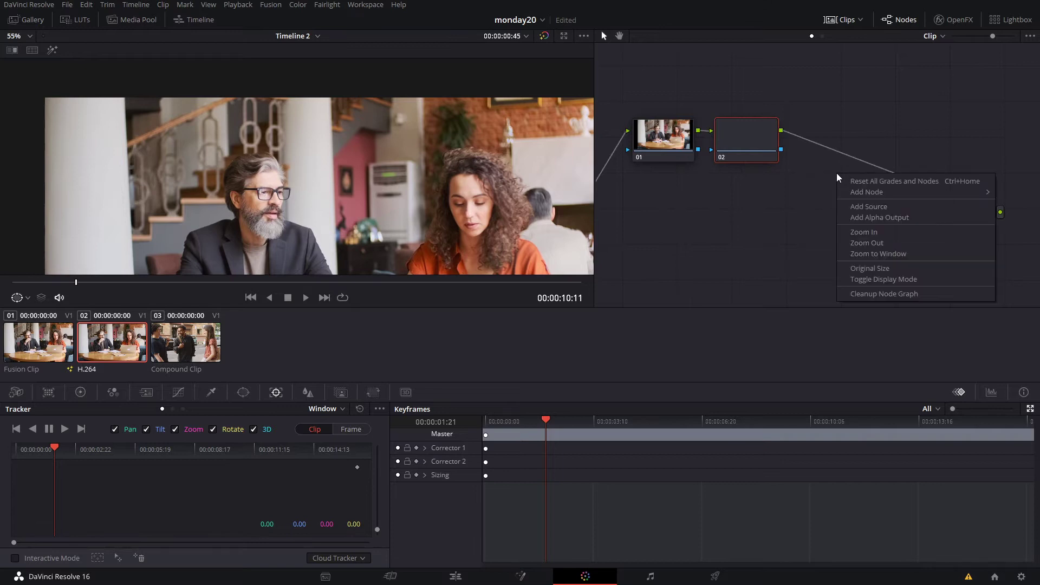
pyautogui.click(781, 215)
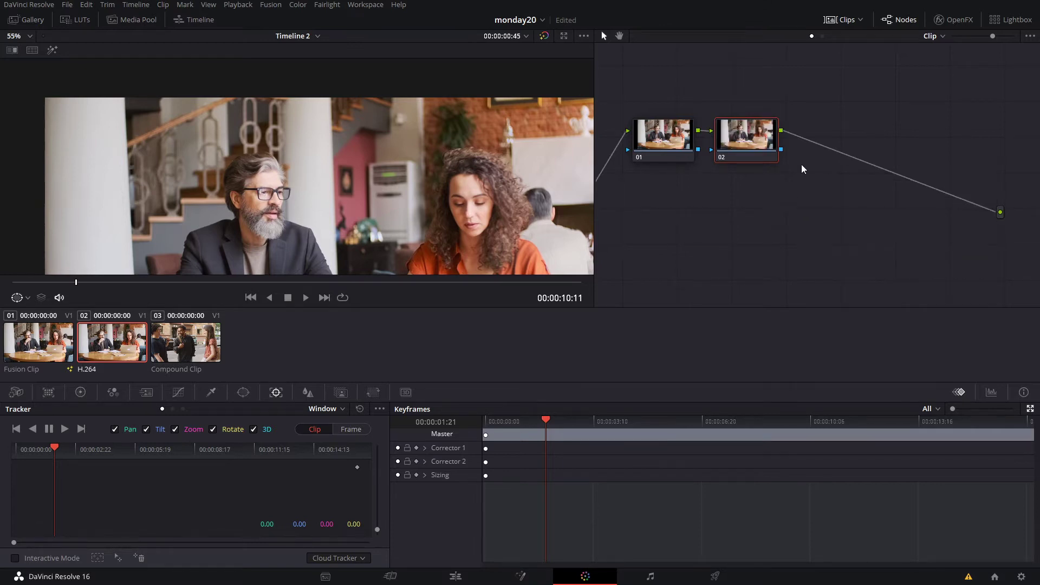
pyautogui.rightClick(819, 183)
pyautogui.click(856, 227)
# Add a Curve window to node 02 and zoom the viewer in on the man.
pyautogui.click(244, 392)
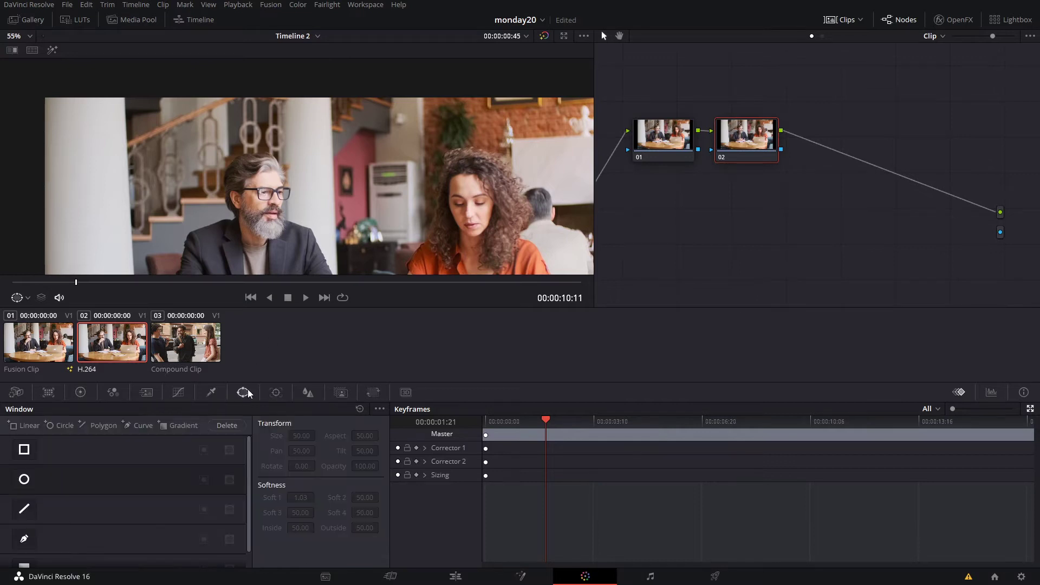
pyautogui.click(140, 432)
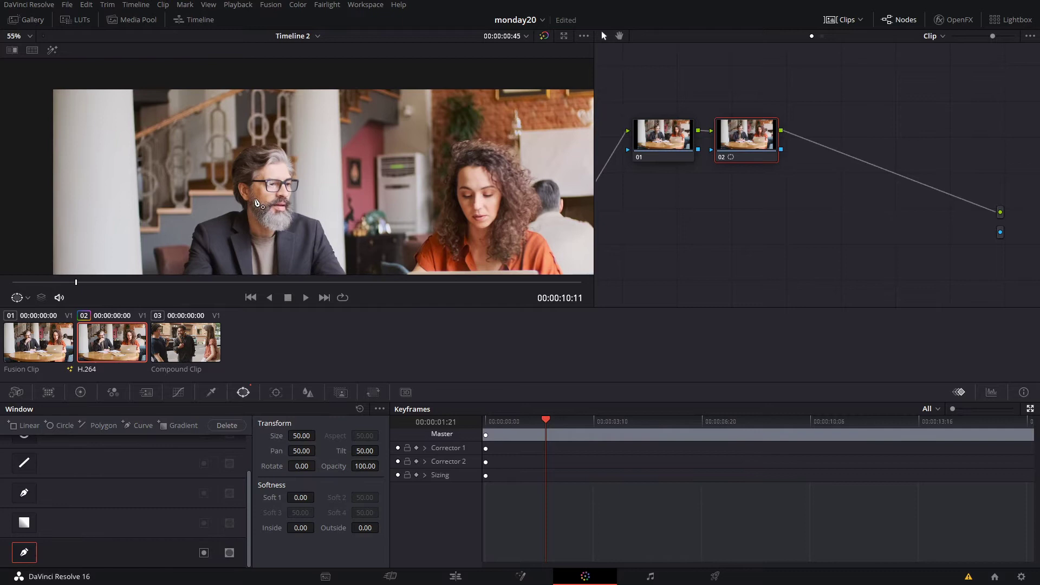
pyautogui.scroll(2, 270, 232)
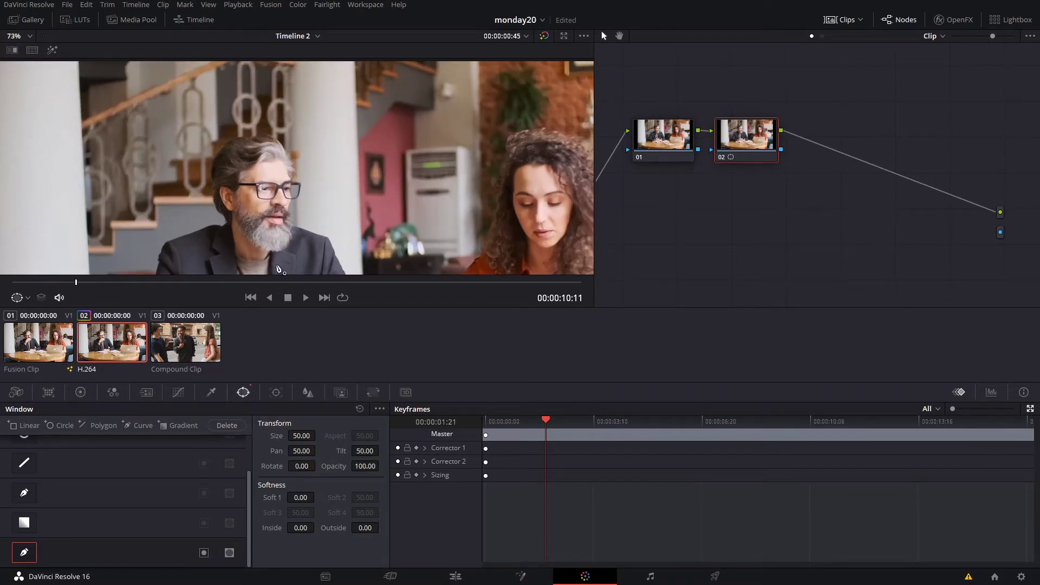
# Place curve points along the man's jawline and up his cheek and temple.
pyautogui.click(221, 219)
pyautogui.click(241, 241)
pyautogui.click(261, 254)
pyautogui.click(283, 252)
pyautogui.click(293, 237)
pyautogui.click(291, 222)
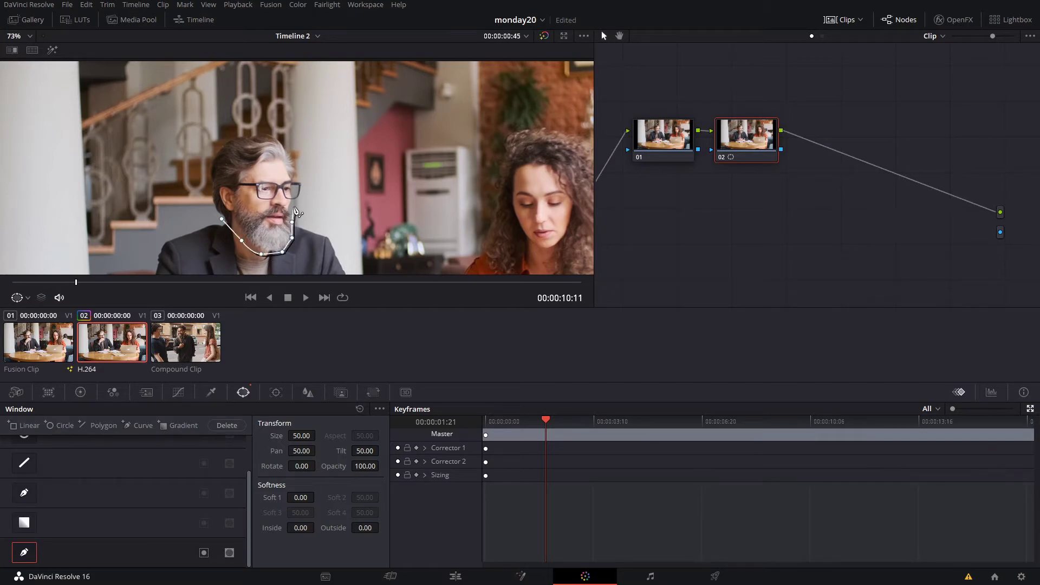
pyautogui.click(291, 209)
pyautogui.click(299, 197)
pyautogui.click(299, 184)
pyautogui.click(295, 172)
pyautogui.click(292, 157)
pyautogui.click(278, 139)
# Trace over the top and left of the head and close the curve at its first point.
pyautogui.click(266, 135)
pyautogui.click(255, 136)
pyautogui.click(231, 139)
pyautogui.click(214, 149)
pyautogui.click(209, 169)
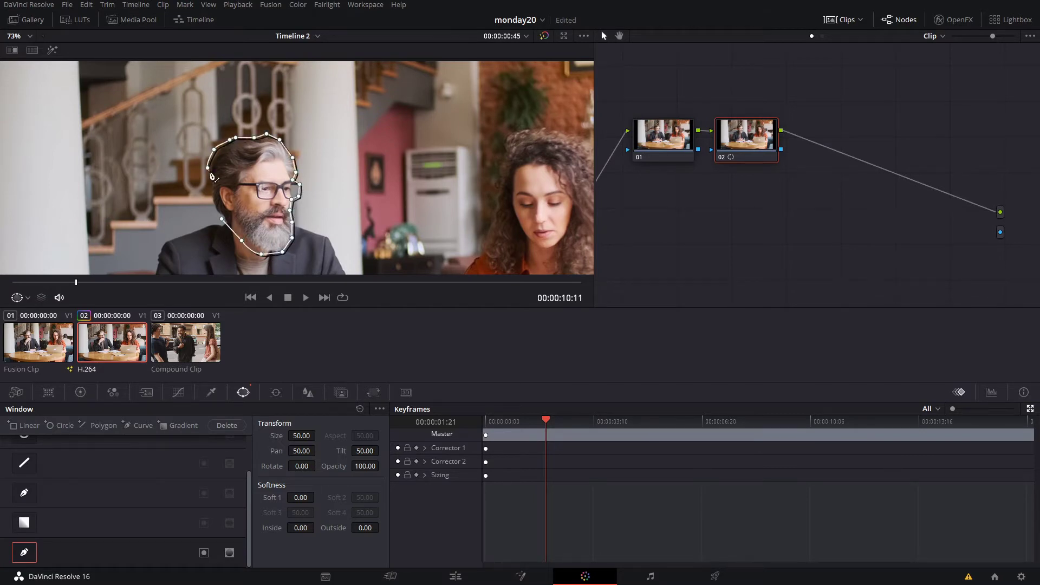
pyautogui.click(217, 202)
pyautogui.click(221, 219)
# Track the head window forward through the clip, then stop tracking.
pyautogui.click(275, 392)
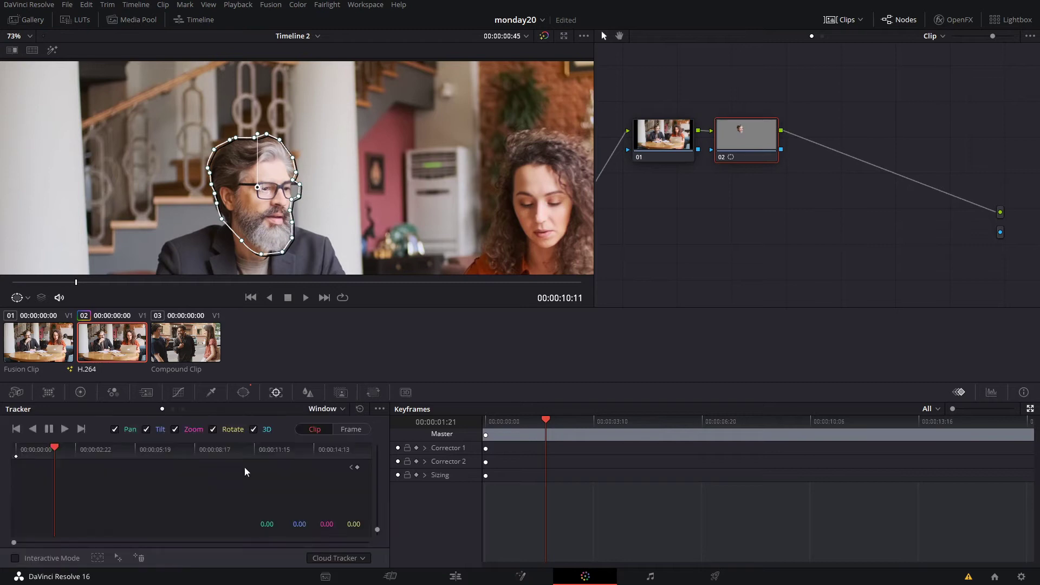
pyautogui.click(64, 430)
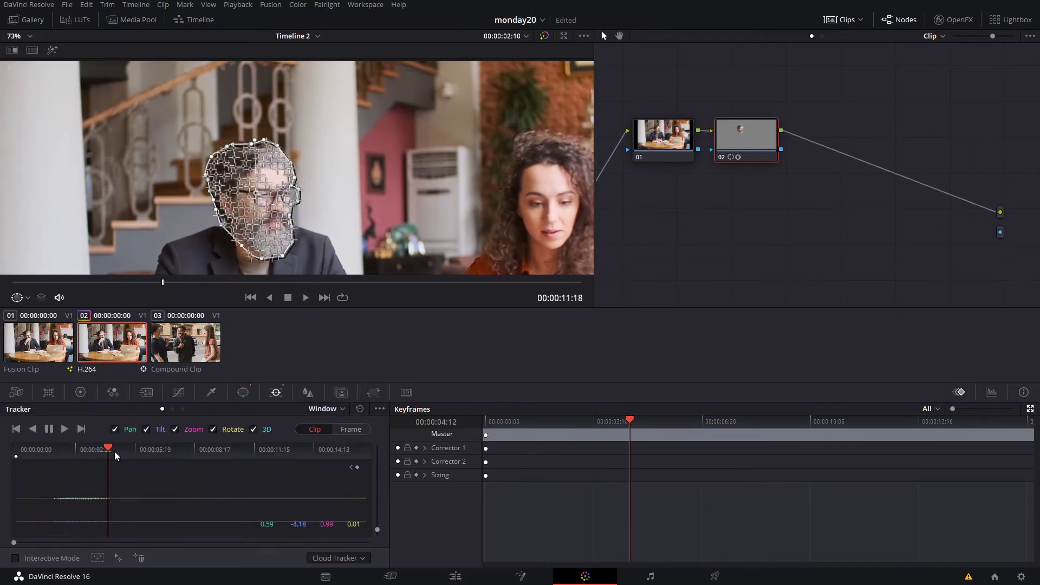
pyautogui.click(48, 430)
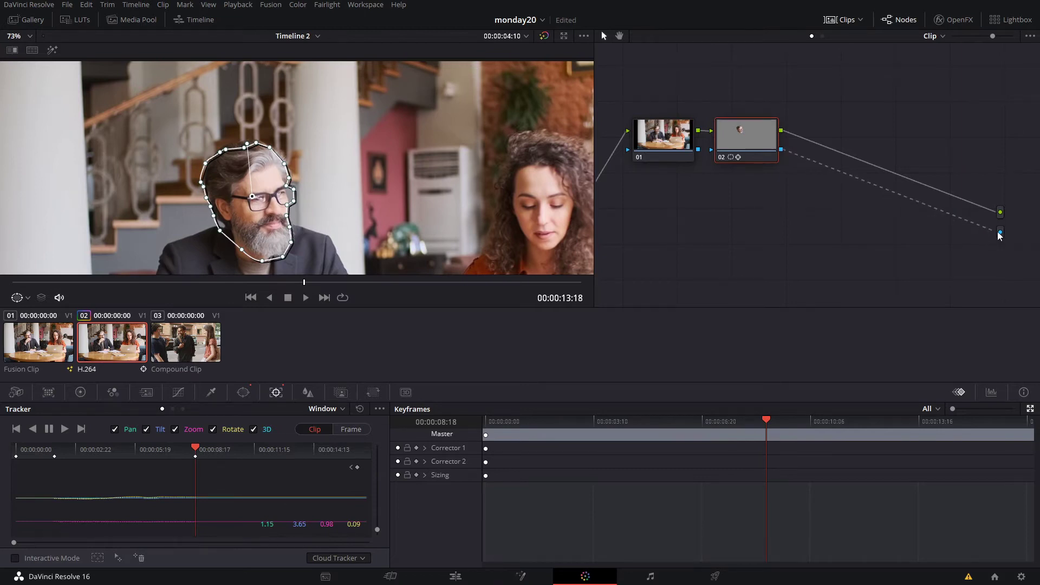
# Connect node 02's alpha to the alpha output and go back to the Edit page.
pyautogui.moveTo(1000, 236); pyautogui.dragTo(1000, 235)
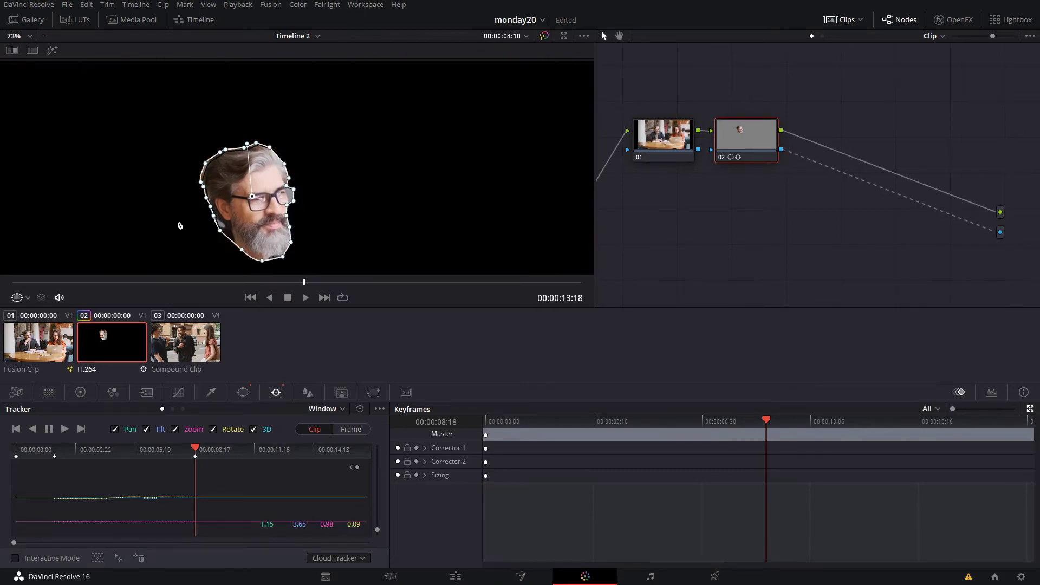
pyautogui.rightClick(861, 232)
pyautogui.click(730, 253)
pyautogui.rightClick(820, 218)
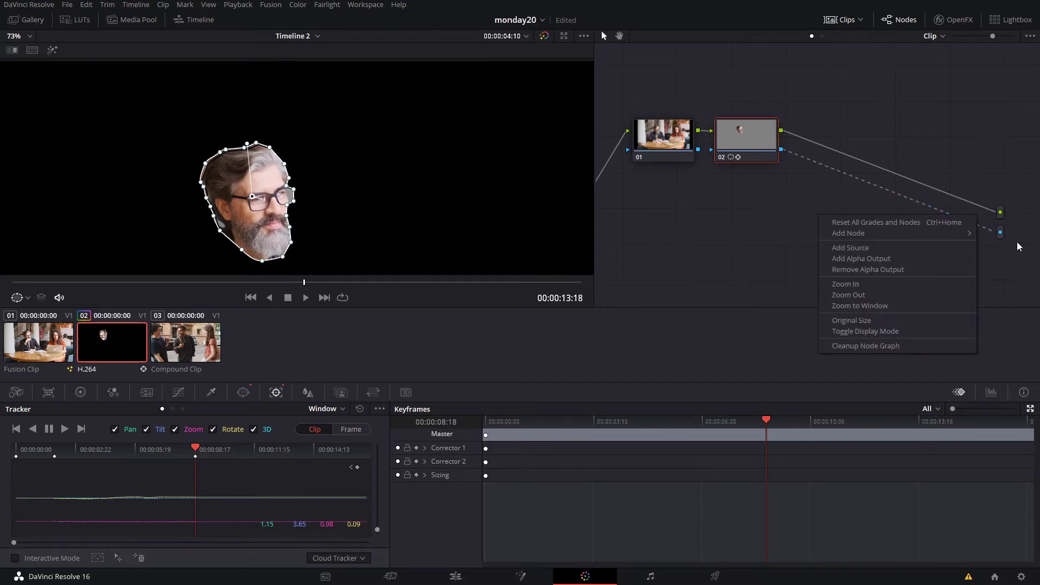
pyautogui.rightClick(789, 224)
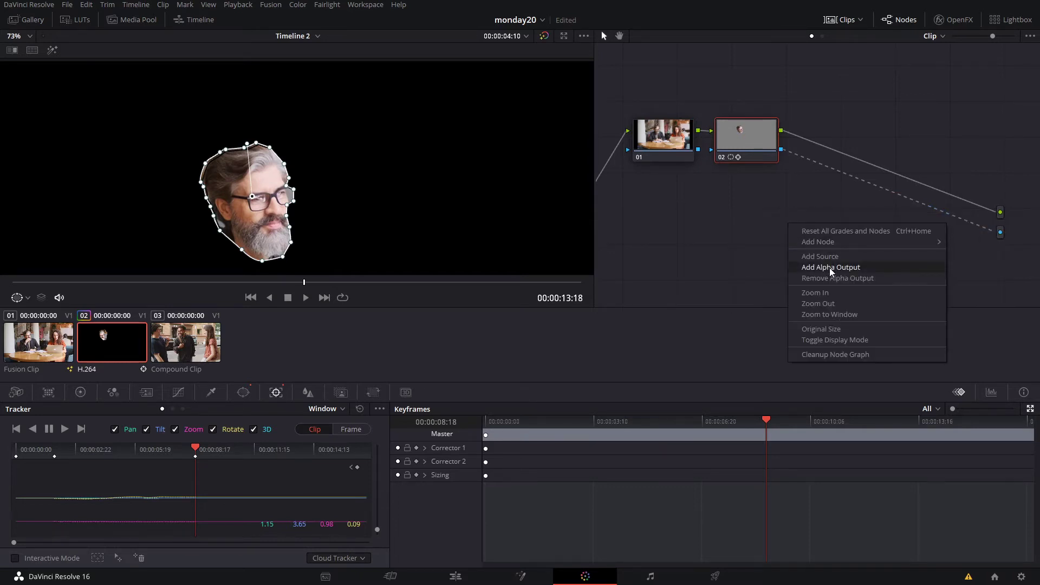
pyautogui.click(728, 266)
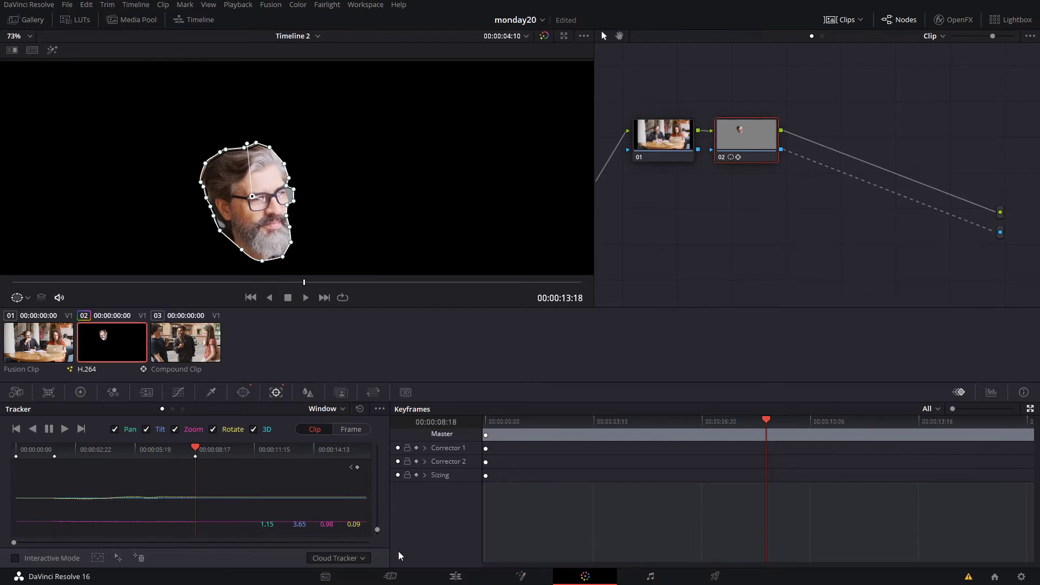
pyautogui.click(454, 574)
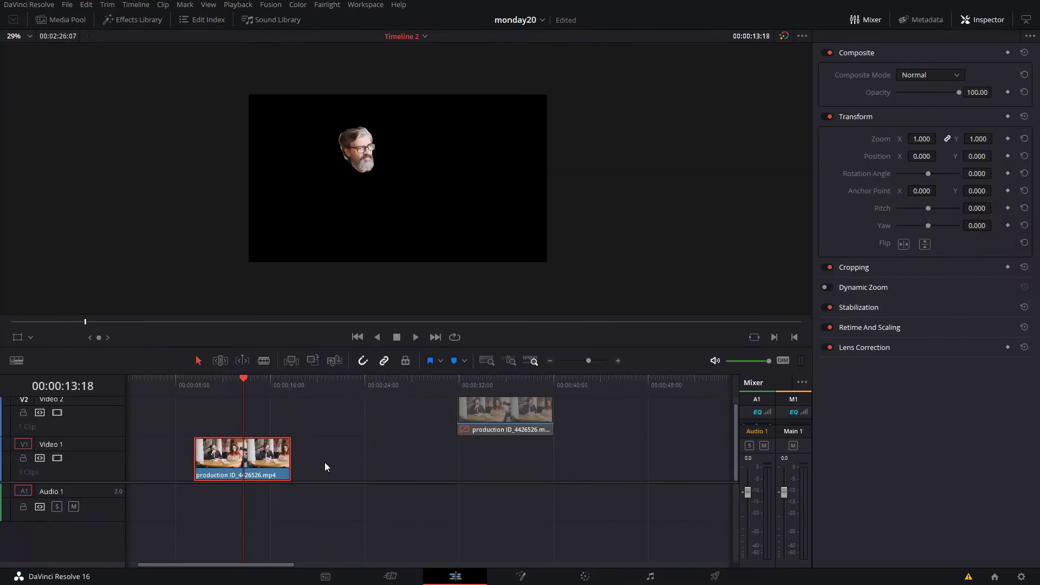
# Drop another copy of the production clip from the Media Pool onto Video 1 beneath the head clip.
pyautogui.hscroll(-3, 325, 467)
pyautogui.hscroll(-1, 379, 466)
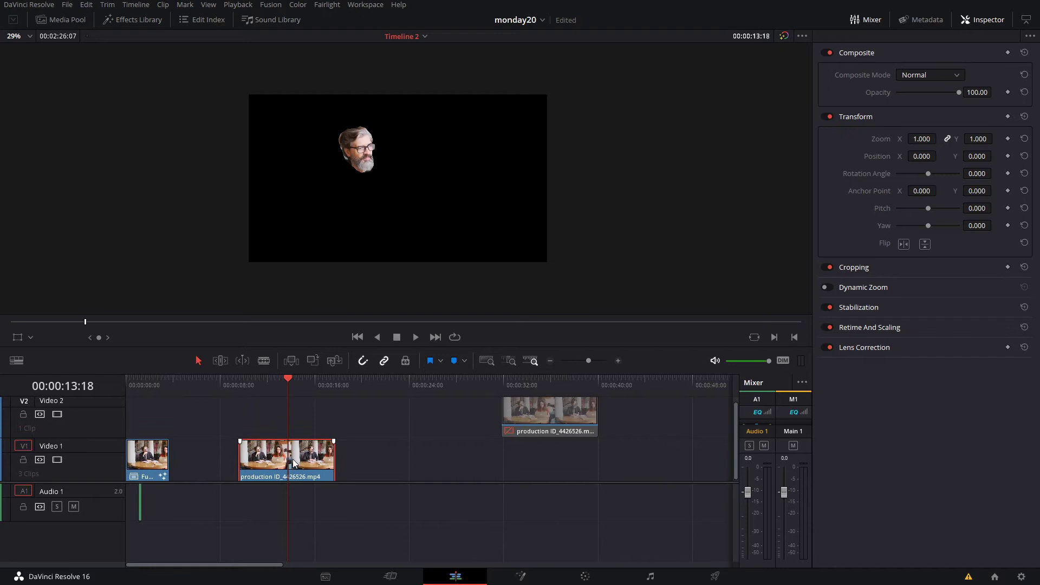
pyautogui.click(60, 19)
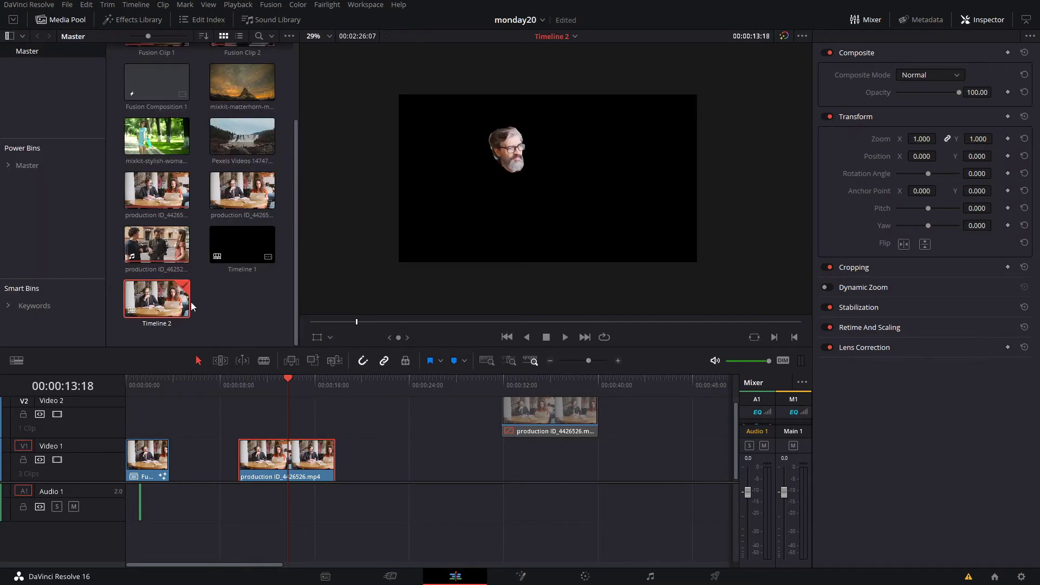
pyautogui.moveTo(161, 198); pyautogui.dragTo(385, 461)
pyautogui.hscroll(5, 294, 460)
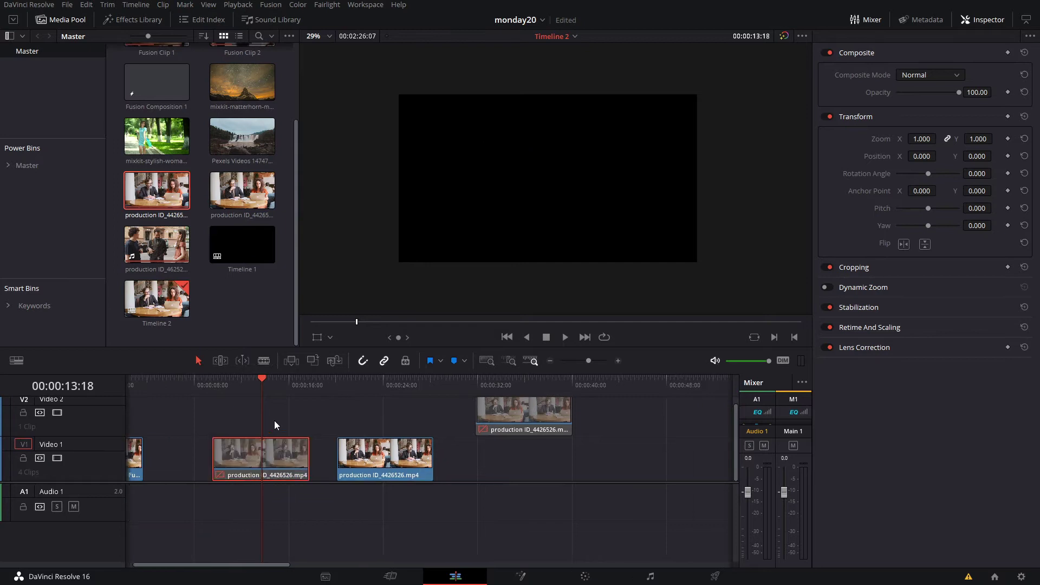
pyautogui.moveTo(277, 460); pyautogui.dragTo(415, 459)
# Hide the Media Pool and play back the stacked clips from the new clip's start.
pyautogui.click(353, 397)
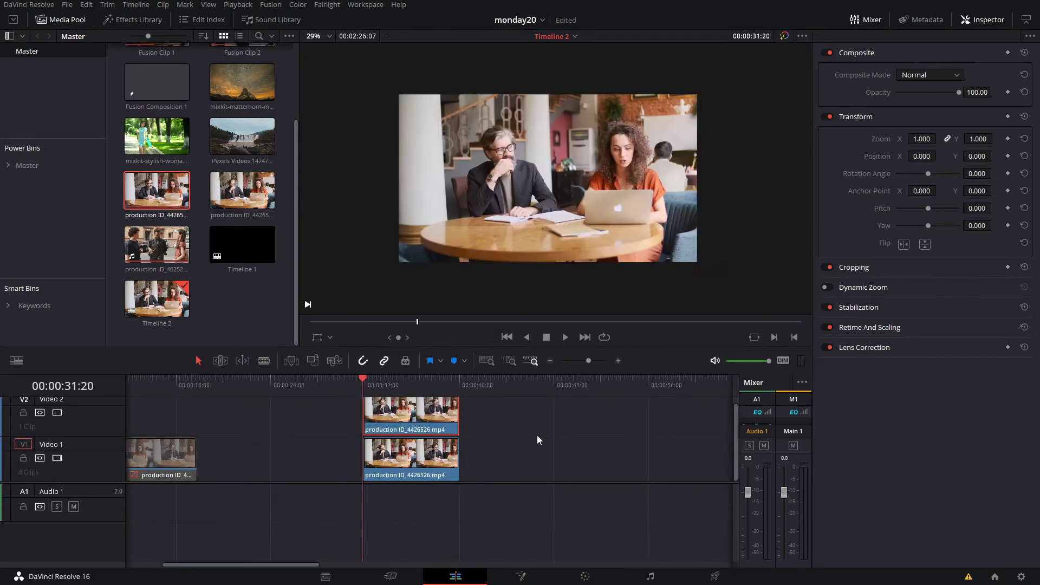
pyautogui.hscroll(6, 350, 425)
pyautogui.click(70, 21)
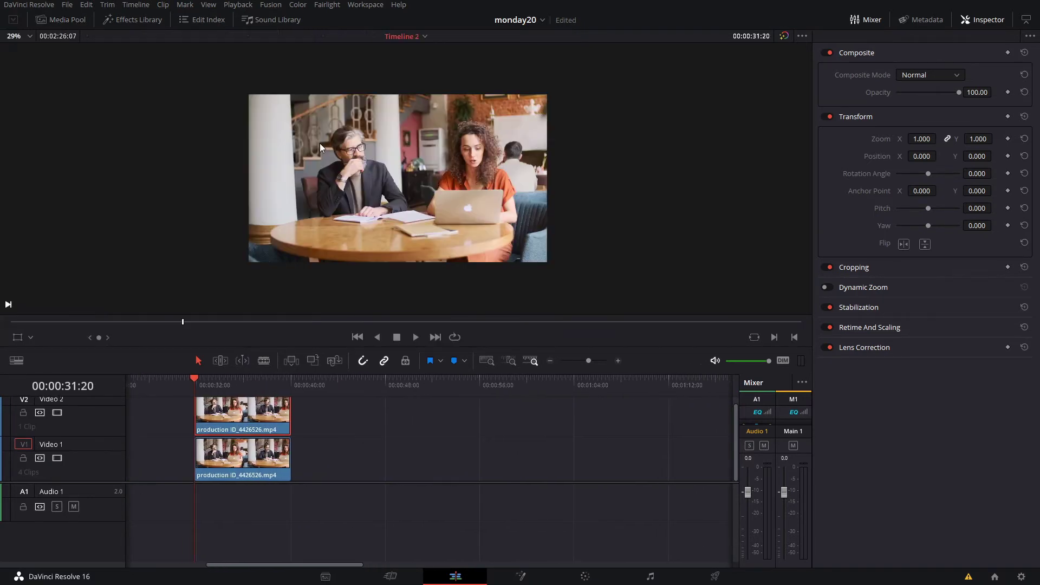
pyautogui.hscroll(-2, 346, 417)
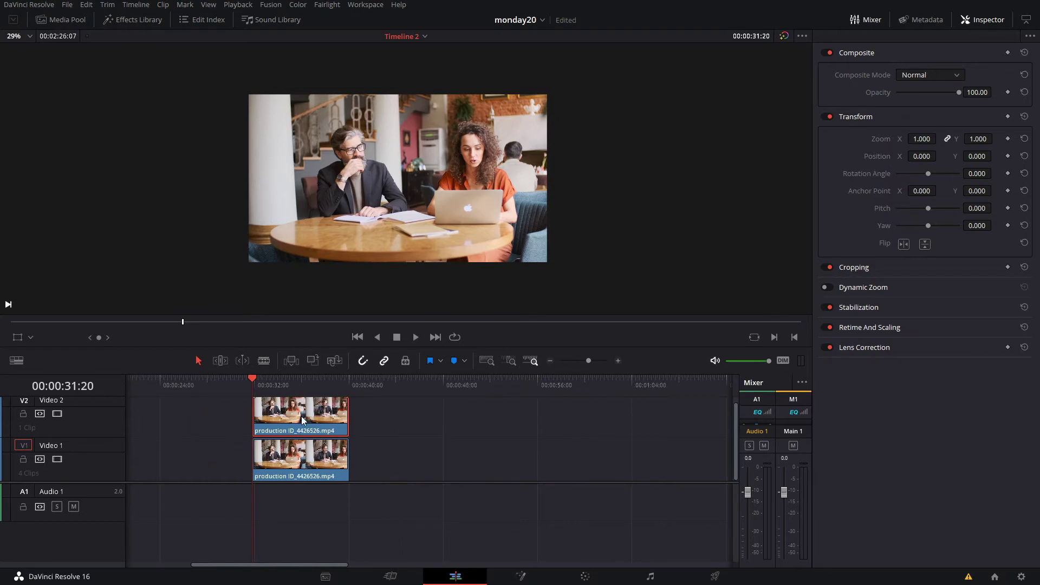
pyautogui.press('space')
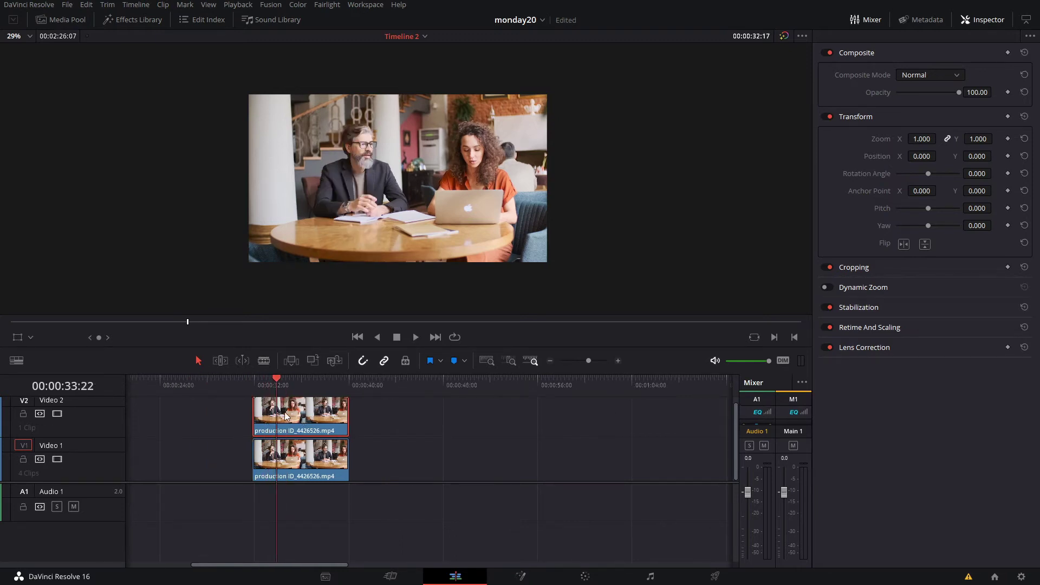
# Select both stacked clips and bring up their context menu.
pyautogui.moveTo(300, 461); pyautogui.dragTo(428, 461)
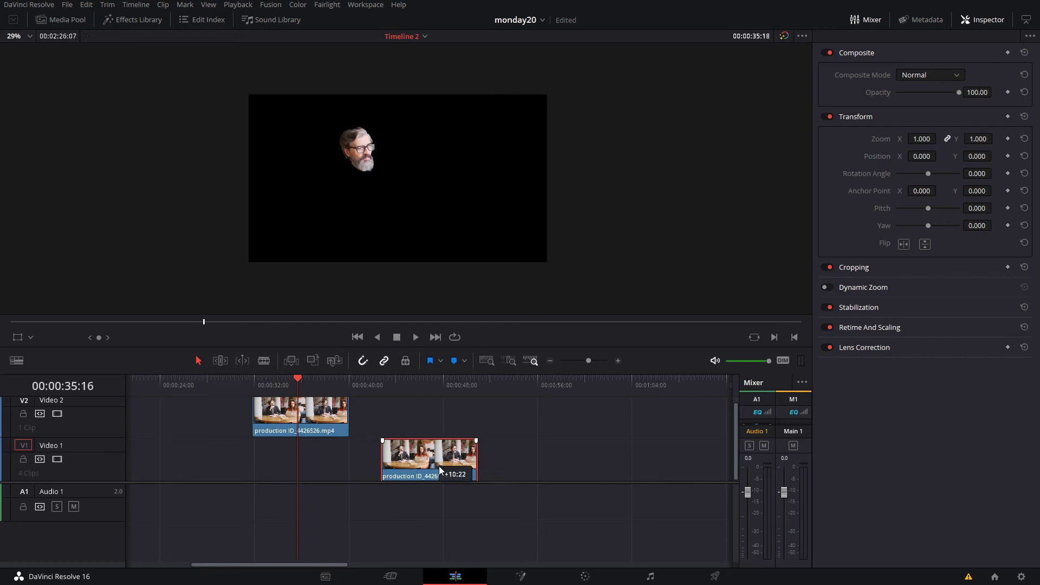
pyautogui.hotkey('ctrl', 'z')
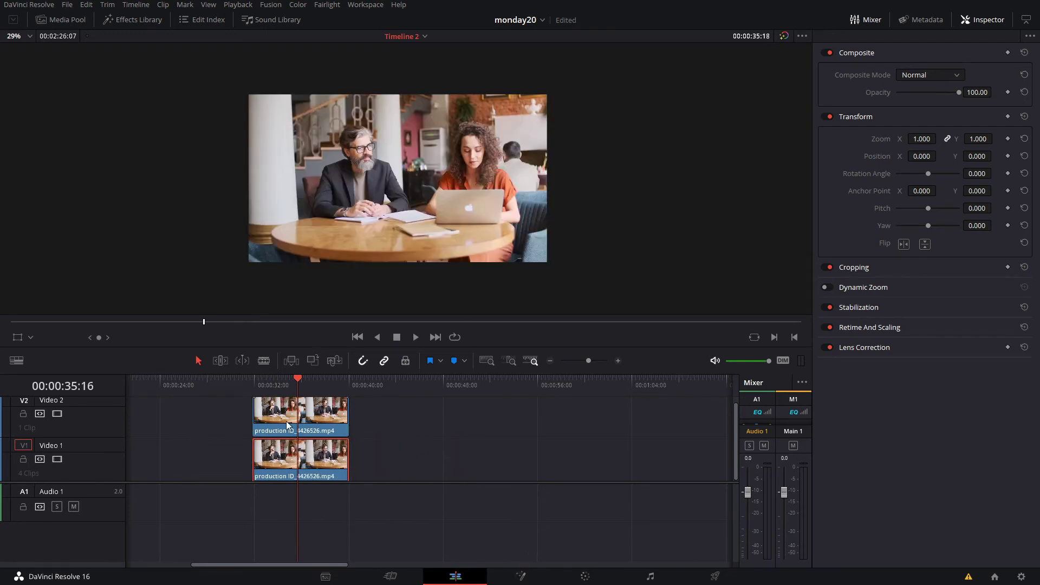
pyautogui.moveTo(401, 421); pyautogui.dragTo(310, 459)
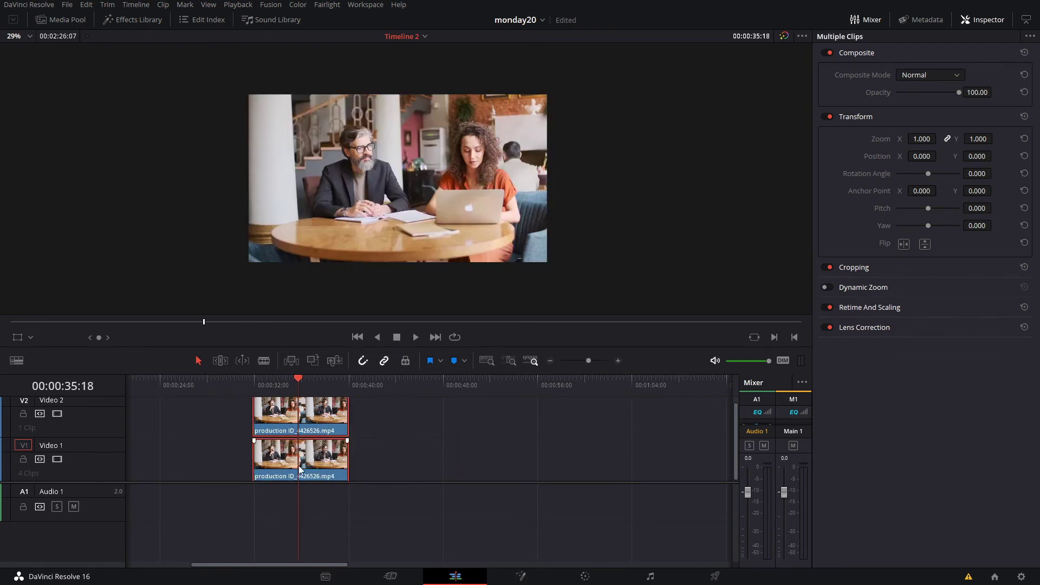
pyautogui.rightClick(298, 466)
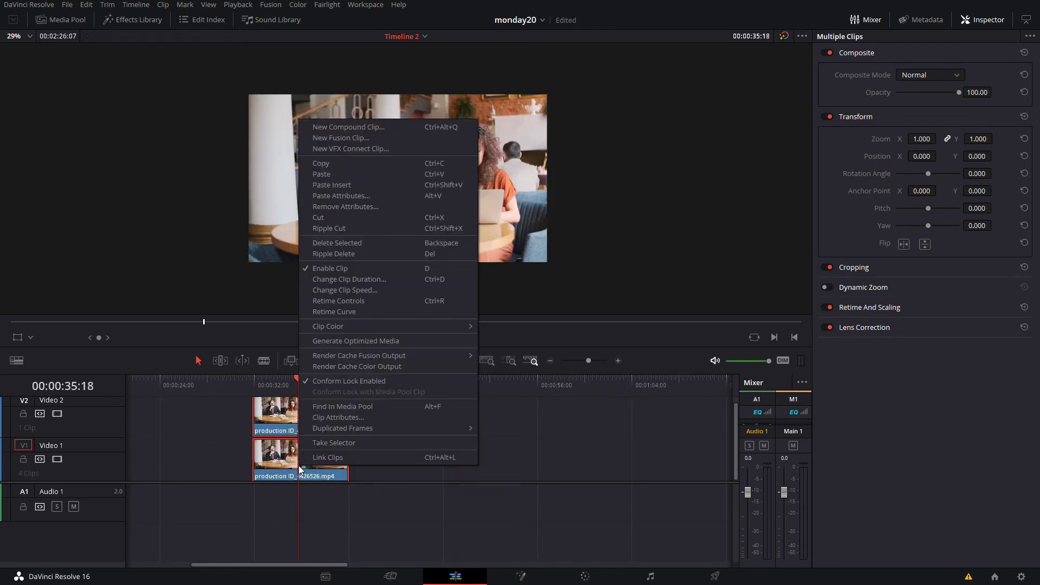
# Turn both clips into Fusion Clip 3, open it in Fusion, and align MediaIn1 with Merge1.
pyautogui.click(355, 137)
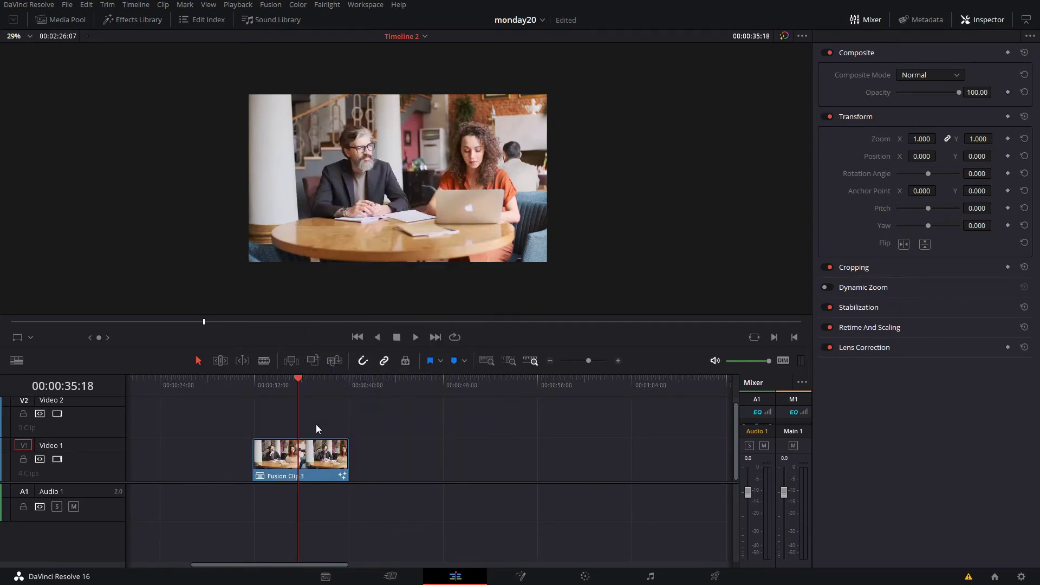
pyautogui.click(527, 578)
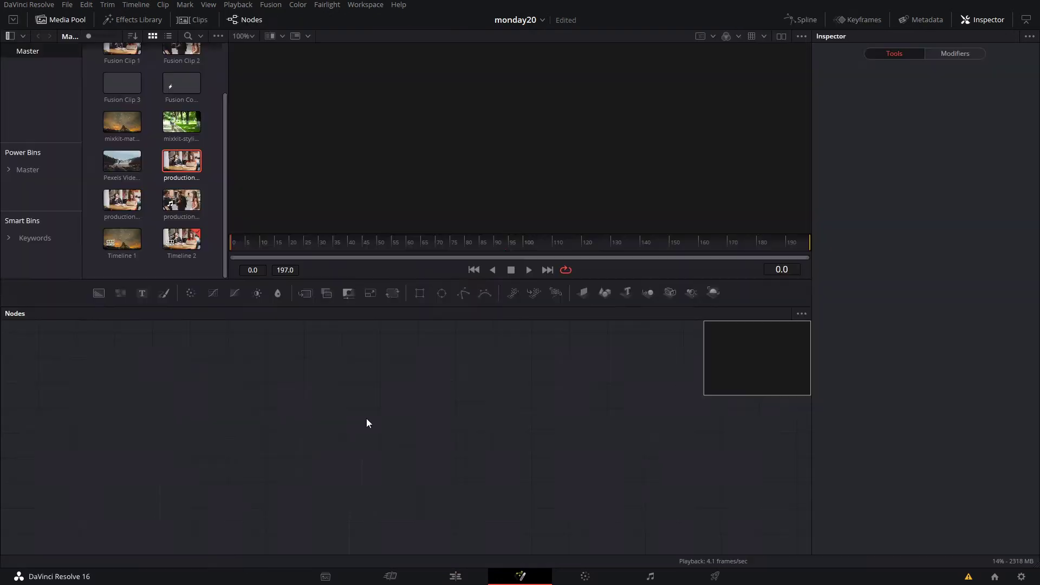
pyautogui.click(68, 21)
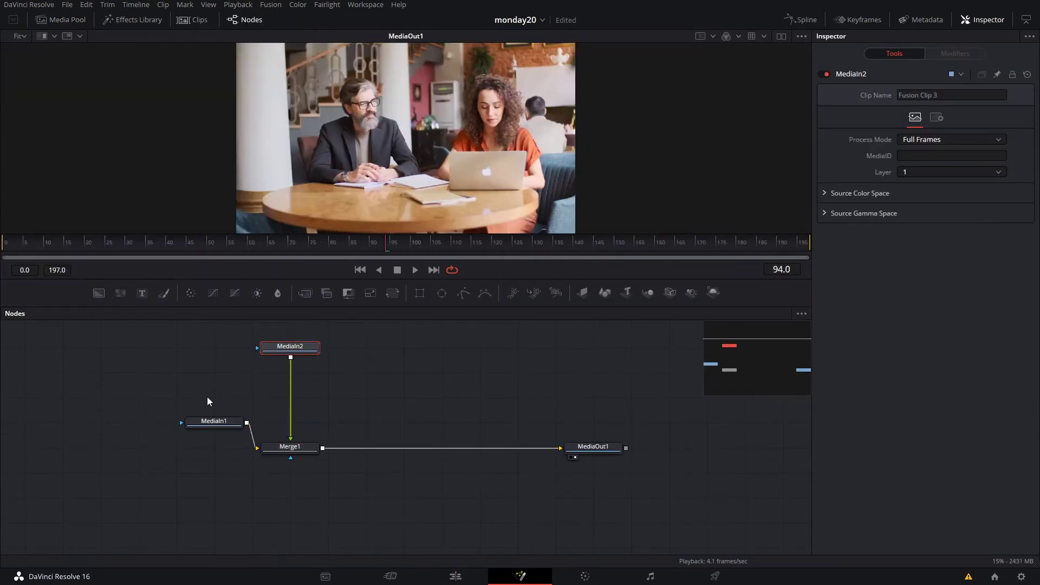
pyautogui.moveTo(214, 421); pyautogui.dragTo(100, 446)
pyautogui.click(304, 451)
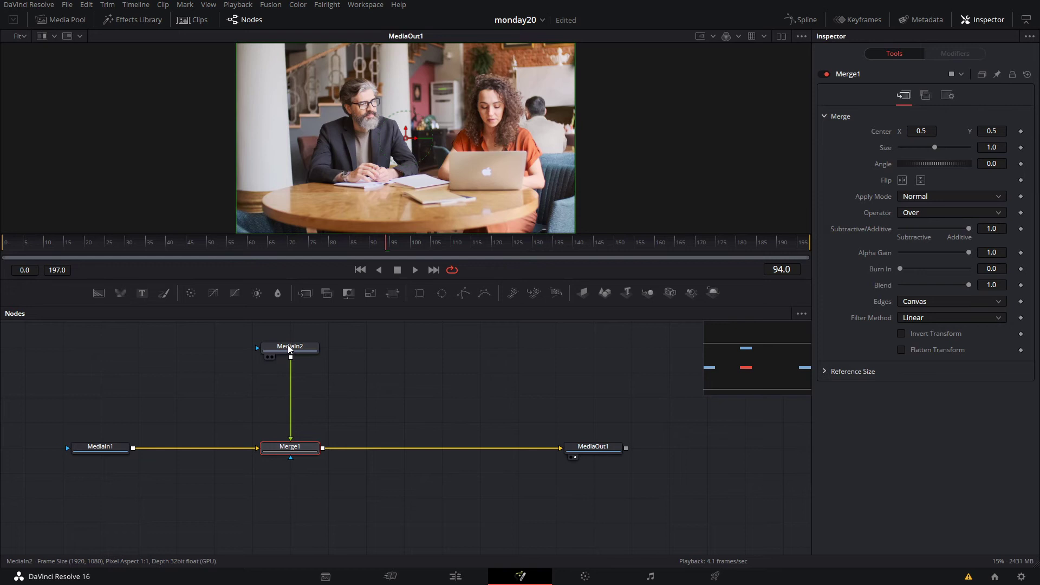
# Insert a Transform node after MediaIn2, pivot it on the man's head, and set Size to 1.76.
pyautogui.click(288, 347)
pyautogui.hotkey('shift', 'space')
pyautogui.write('trans')
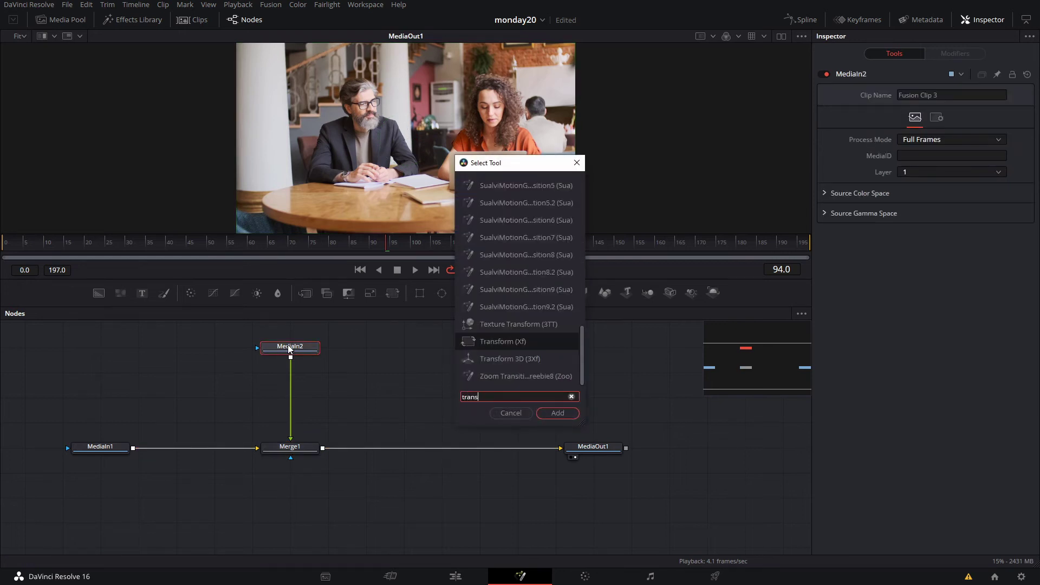
pyautogui.press('Return')
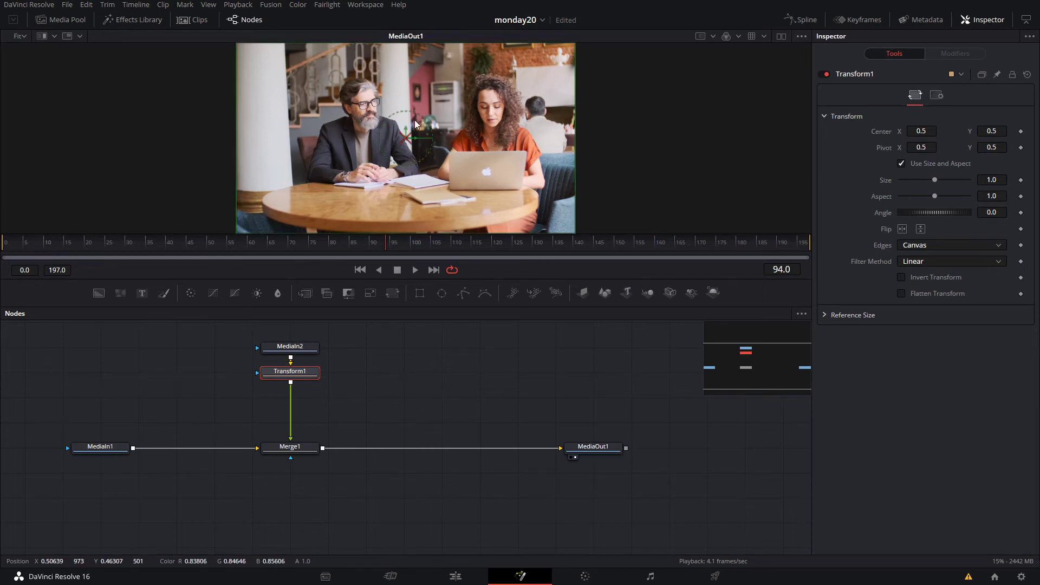
pyautogui.moveTo(406, 140); pyautogui.dragTo(360, 113)
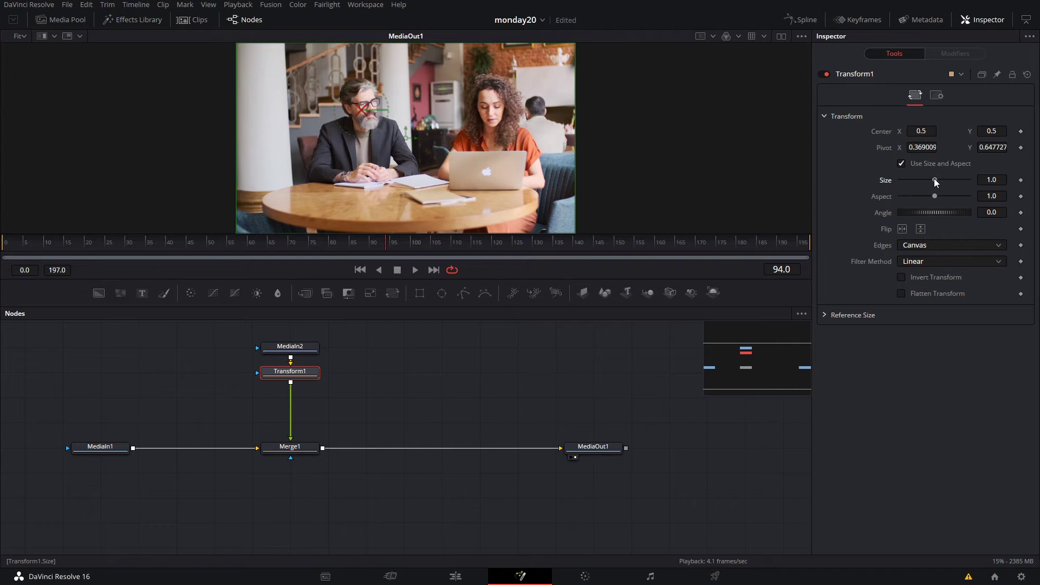
pyautogui.moveTo(936, 182); pyautogui.dragTo(942, 182)
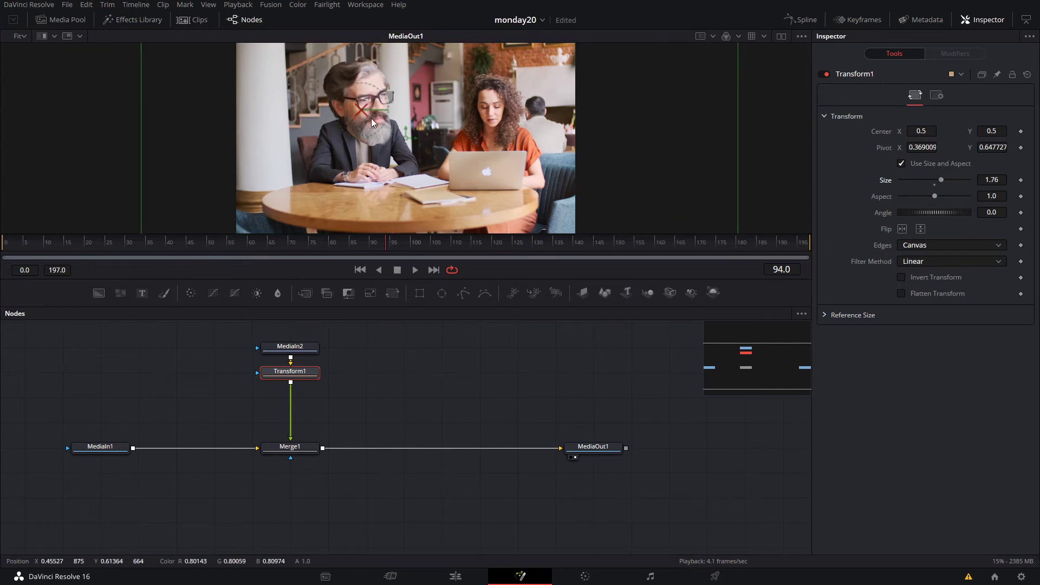
pyautogui.moveTo(361, 109); pyautogui.dragTo(365, 117)
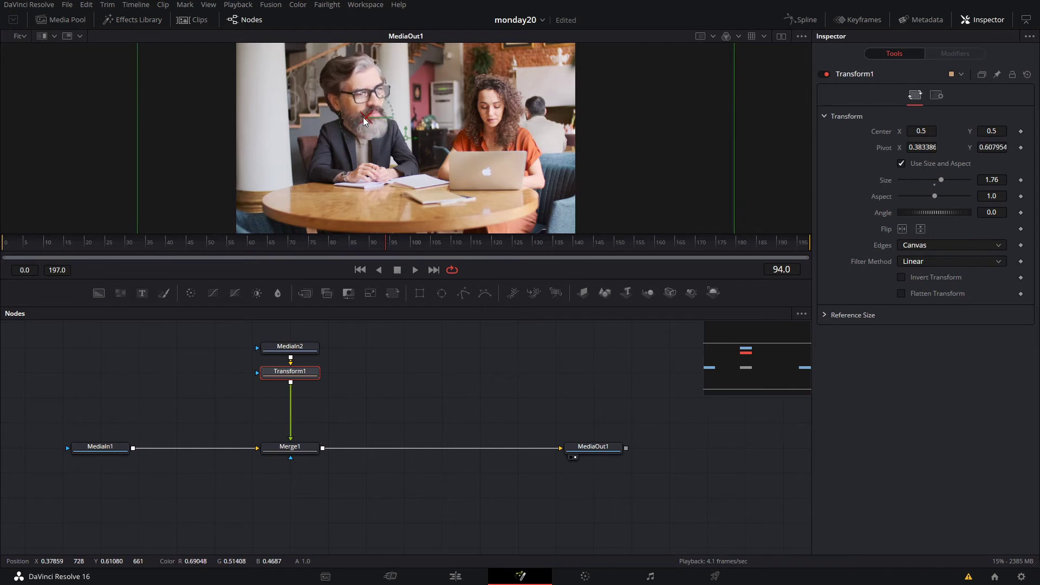
# Add a Drop Shadow node after Transform1.
pyautogui.scroll(1, 411, 125)
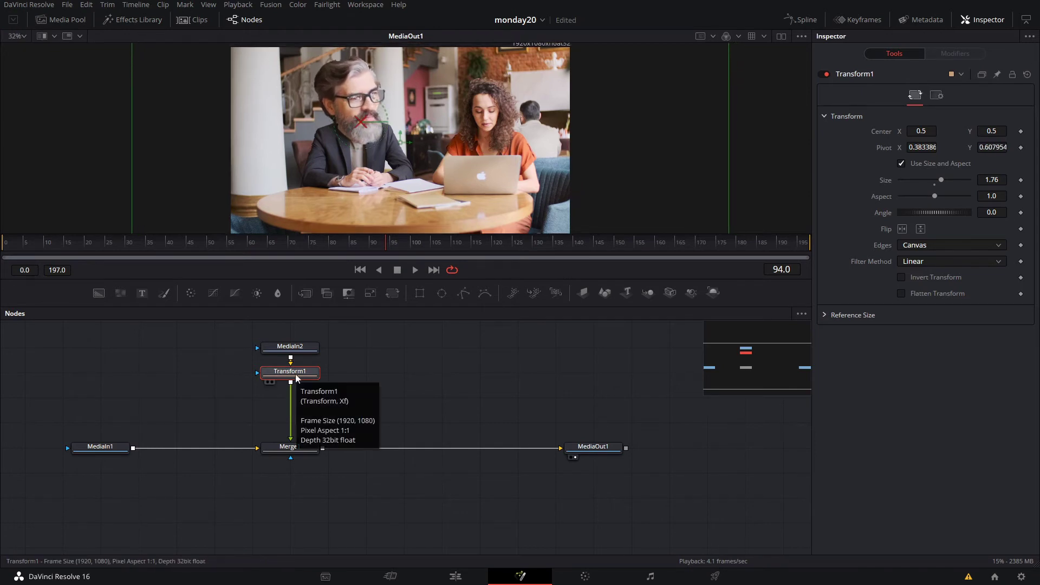
pyautogui.hotkey('shift', 'space')
pyautogui.write('trans')
pyautogui.write('dorp')
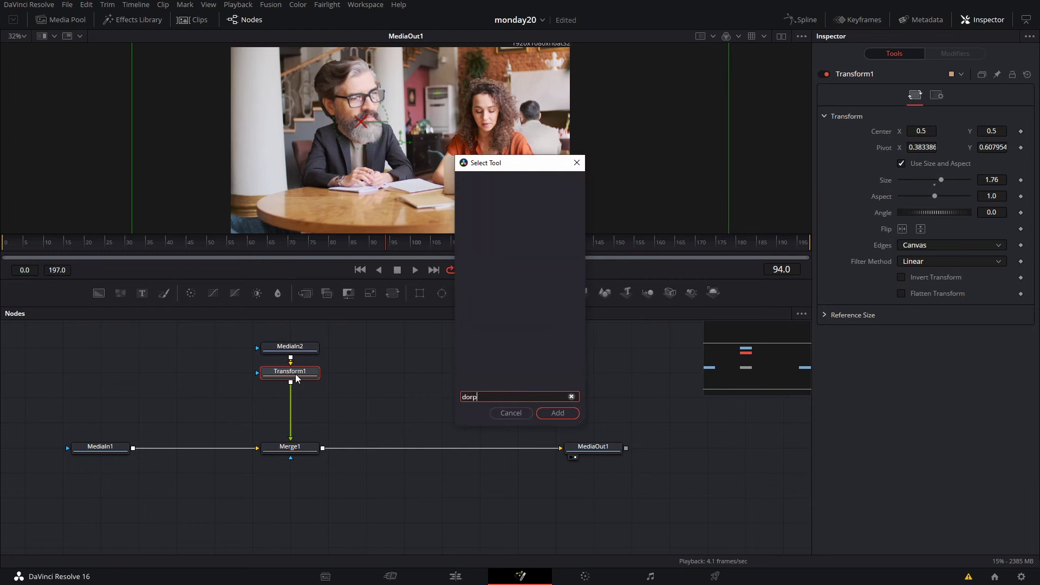
pyautogui.press('BackSpace')
pyautogui.press('BackSpace')
pyautogui.press('BackSpace')
pyautogui.write('rop')
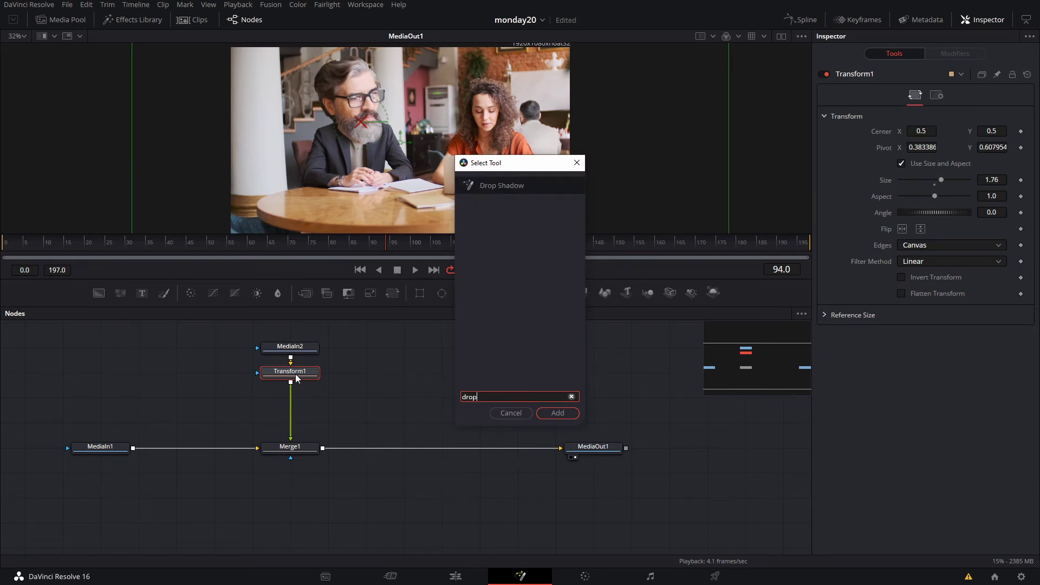
pyautogui.press('Return')
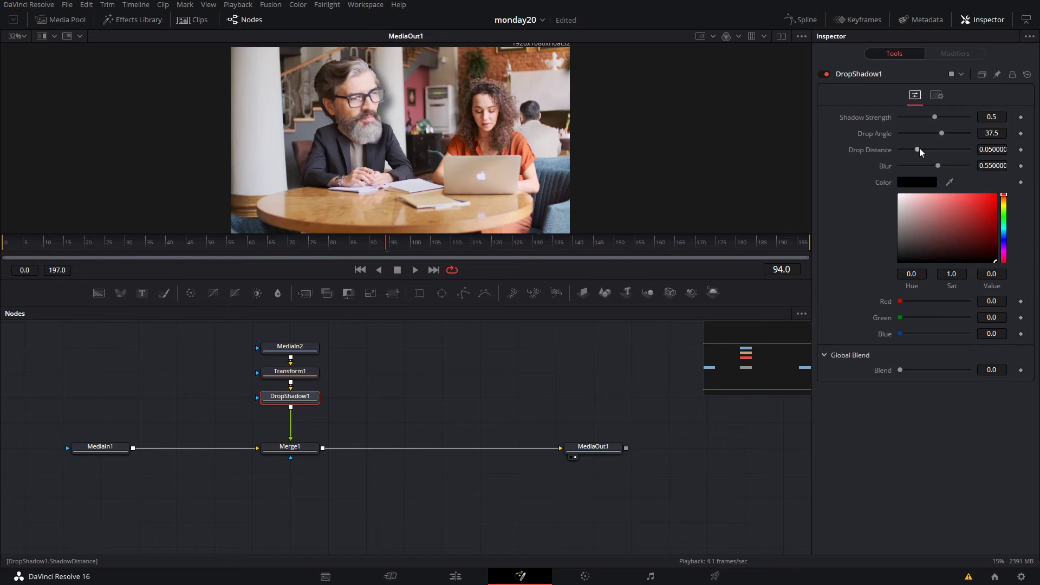
# Set the shadow to angle 106, distance 0.0331, strength 0.386 and blur 0.724.
pyautogui.scroll(5, 917, 144)
pyautogui.moveTo(918, 151); pyautogui.dragTo(913, 150)
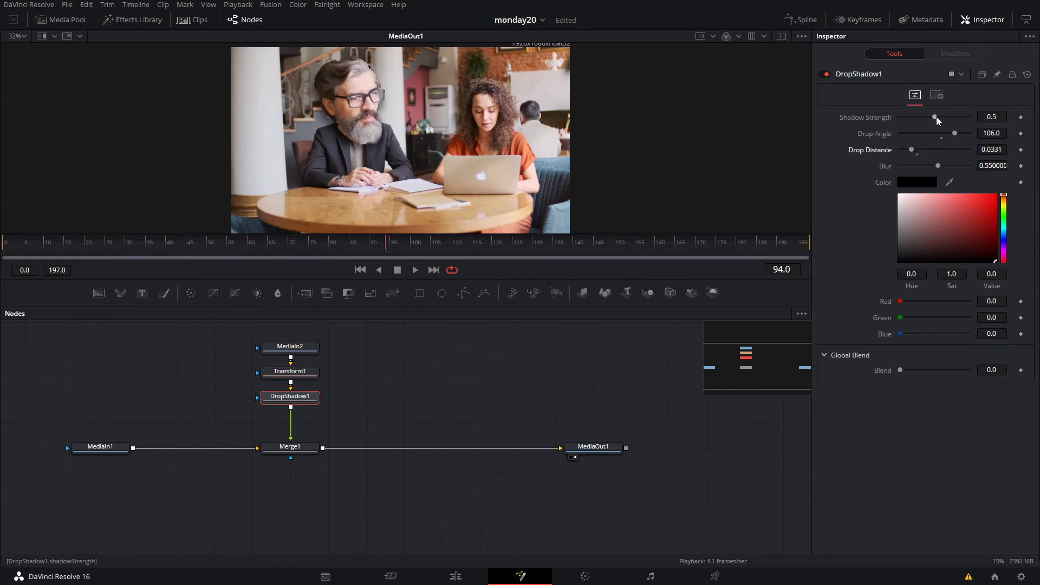
pyautogui.moveTo(935, 117); pyautogui.dragTo(926, 117)
pyautogui.moveTo(940, 165); pyautogui.dragTo(949, 164)
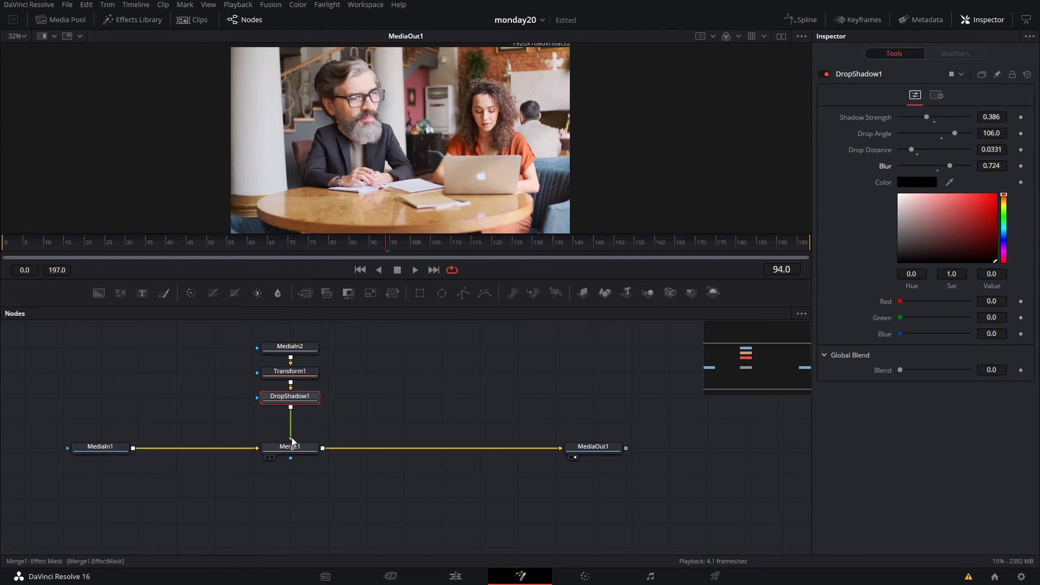
pyautogui.moveTo(186, 247); pyautogui.dragTo(160, 250)
pyautogui.moveTo(22, 249); pyautogui.dragTo(120, 241)
# Zoom the viewer in, step frame by frame to frame 27, and select Merge1.
pyautogui.scroll(3, 415, 123)
pyautogui.scroll(4, 416, 124)
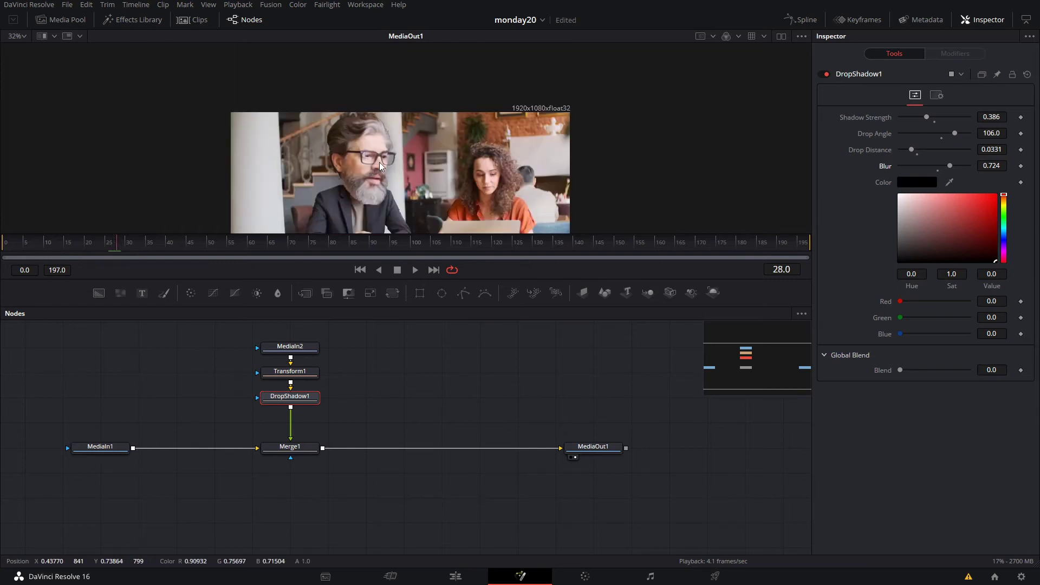
pyautogui.keyDown('ctrl'); pyautogui.scroll(6, 379, 162); pyautogui.keyUp('ctrl')
pyautogui.click(132, 242)
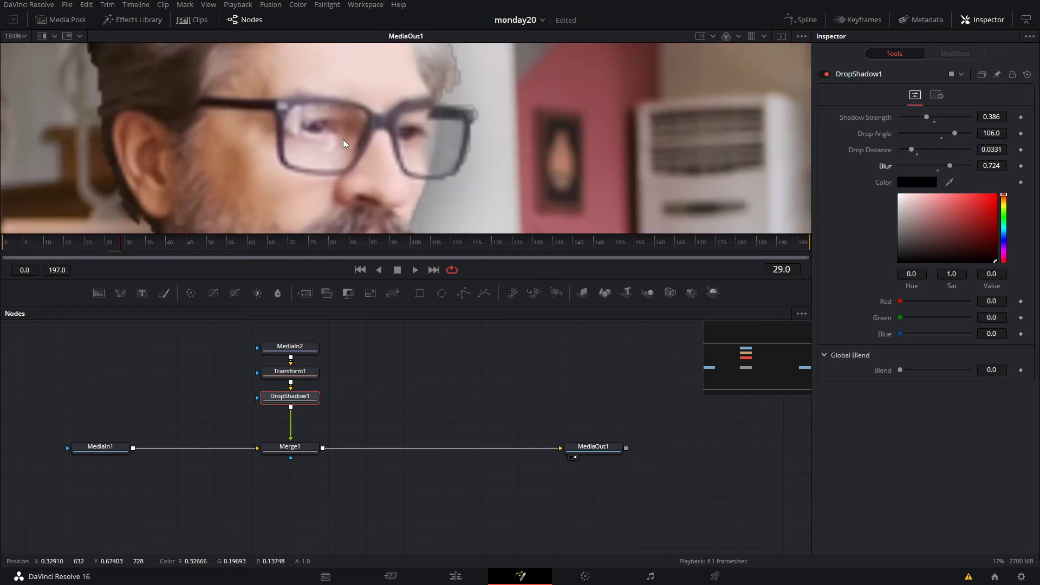
pyautogui.press('Left')
pyautogui.press('Left')
pyautogui.press('Left')
pyautogui.press('Left')
pyautogui.press('Left')
pyautogui.press('Left')
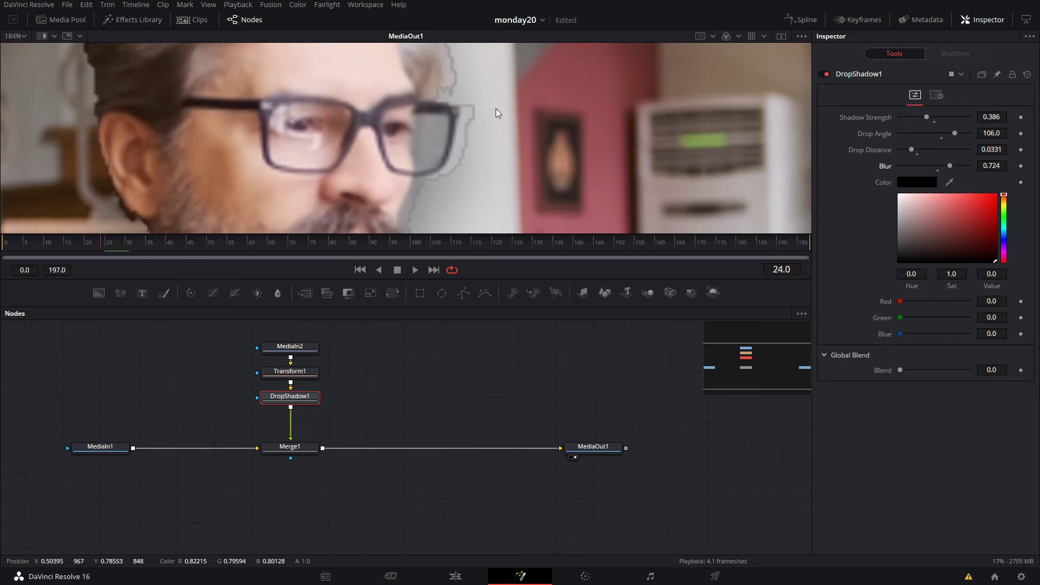
pyautogui.press('Right')
pyautogui.press('Right')
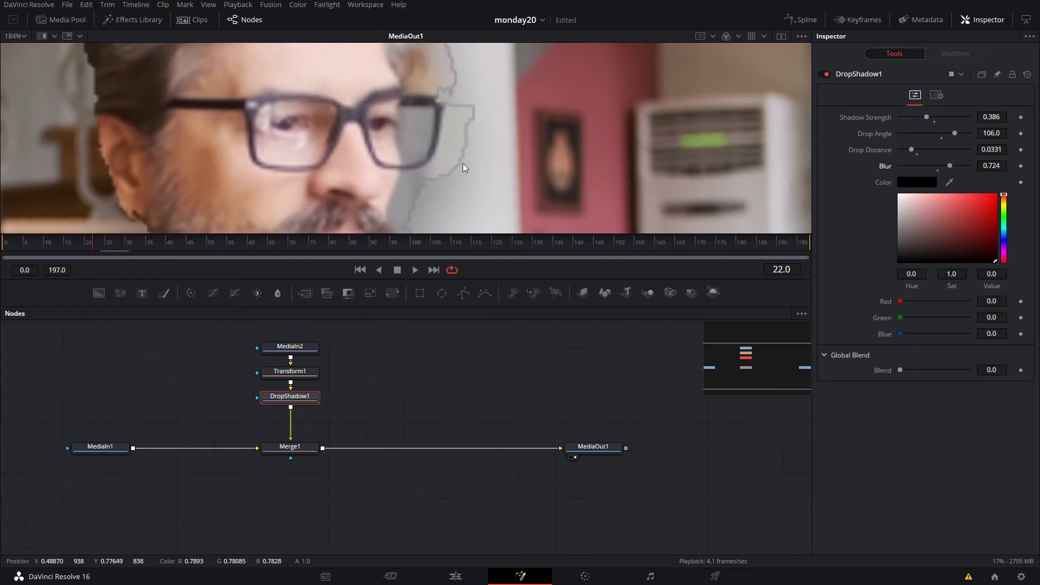
pyautogui.press('Right')
pyautogui.press('Right')
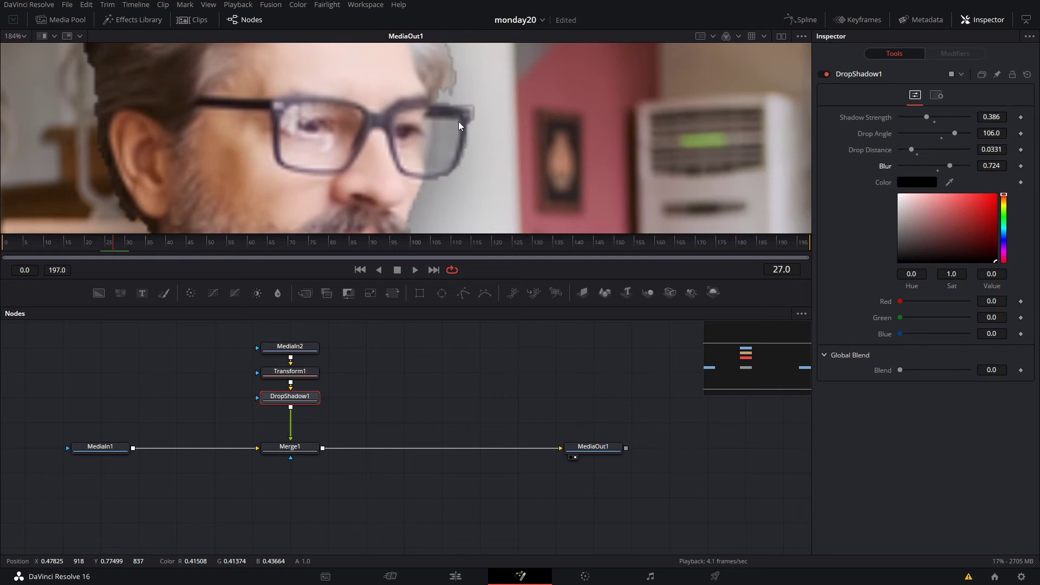
pyautogui.click(304, 449)
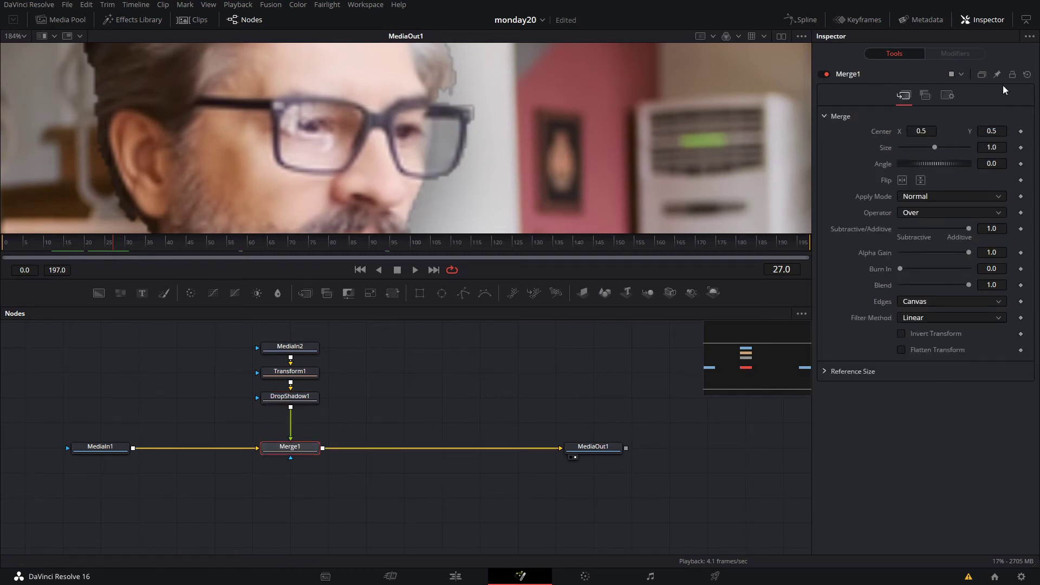
# In Merge1's Settings, keyframe Blend at 0.0 on frame 27 and 1.0 on frame 28.
pyautogui.click(951, 97)
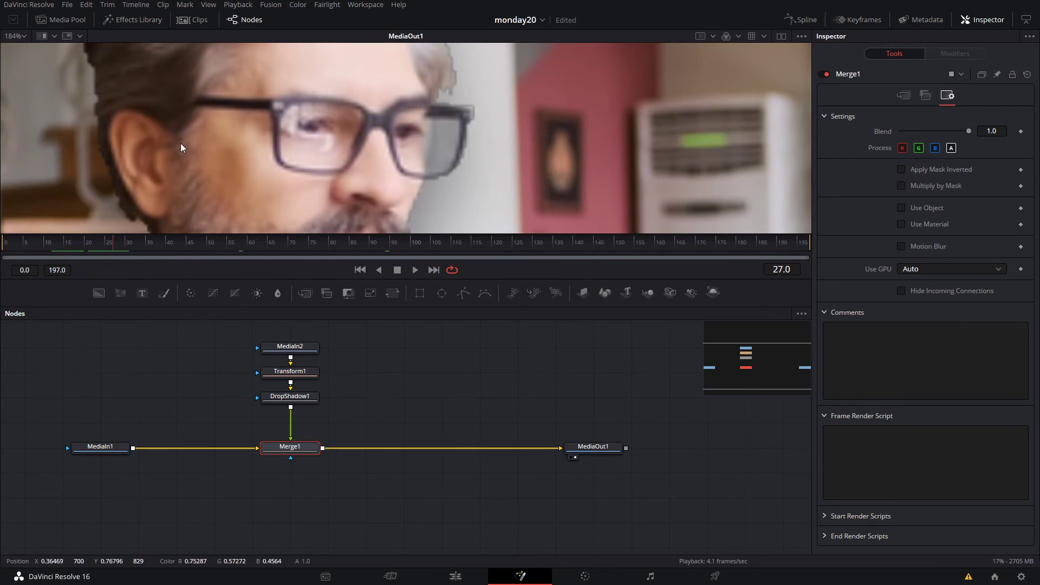
pyautogui.scroll(-5, 327, 151)
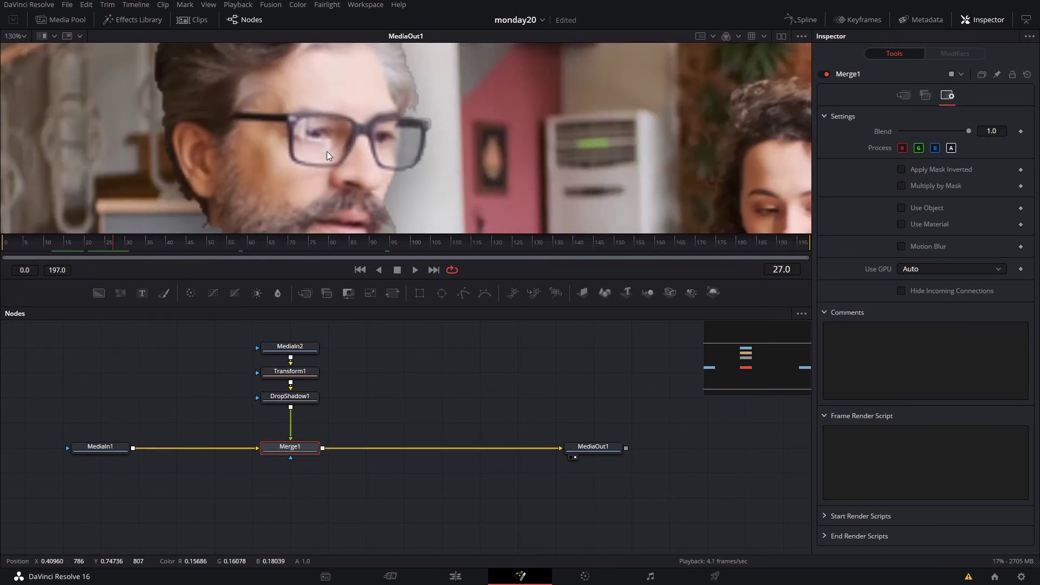
pyautogui.moveTo(968, 132); pyautogui.dragTo(993, 150)
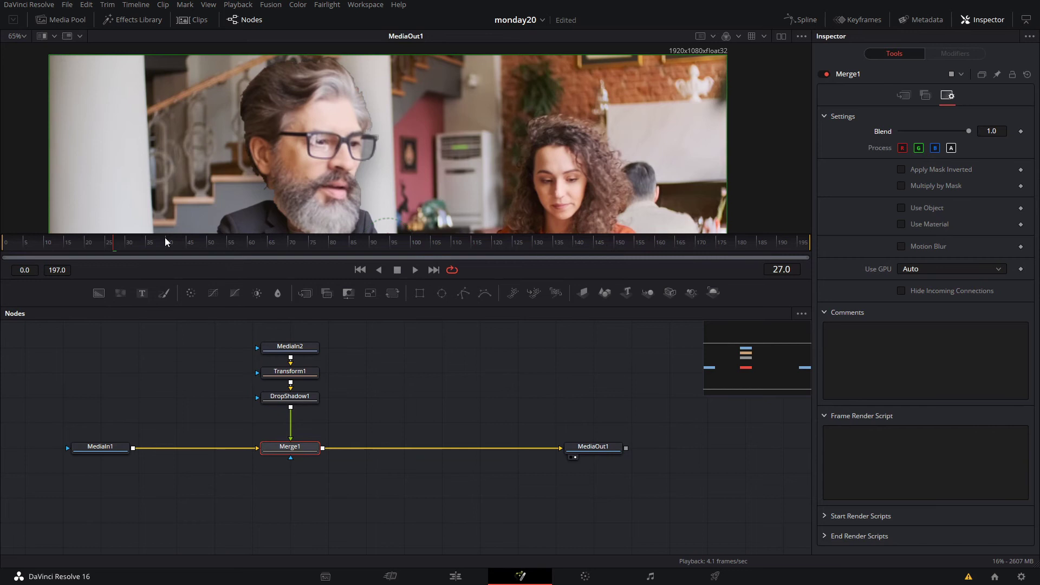
pyautogui.click(1021, 131)
pyautogui.moveTo(969, 132); pyautogui.dragTo(889, 135)
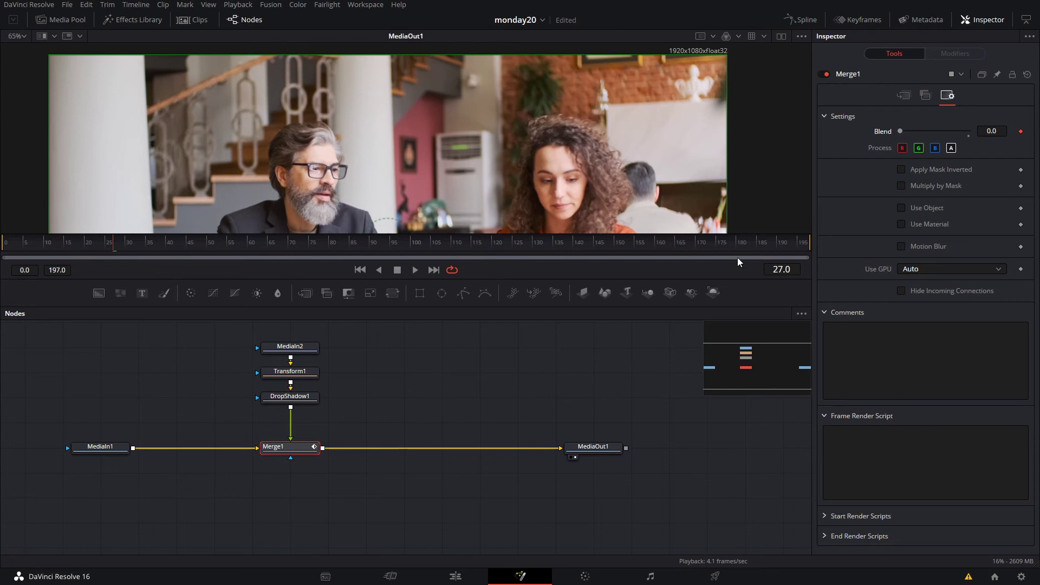
pyautogui.press('Right')
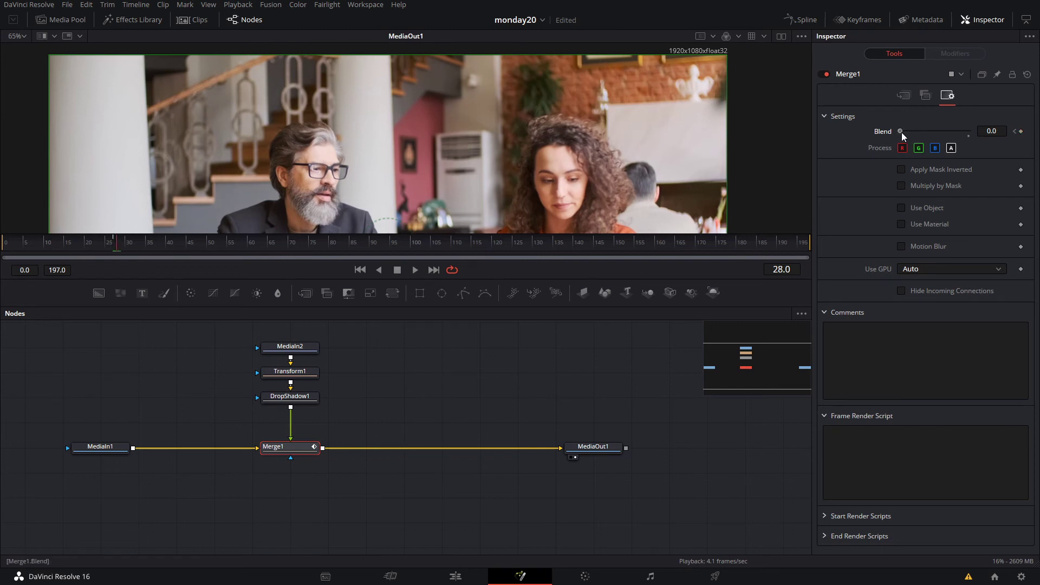
pyautogui.moveTo(902, 132); pyautogui.dragTo(999, 139)
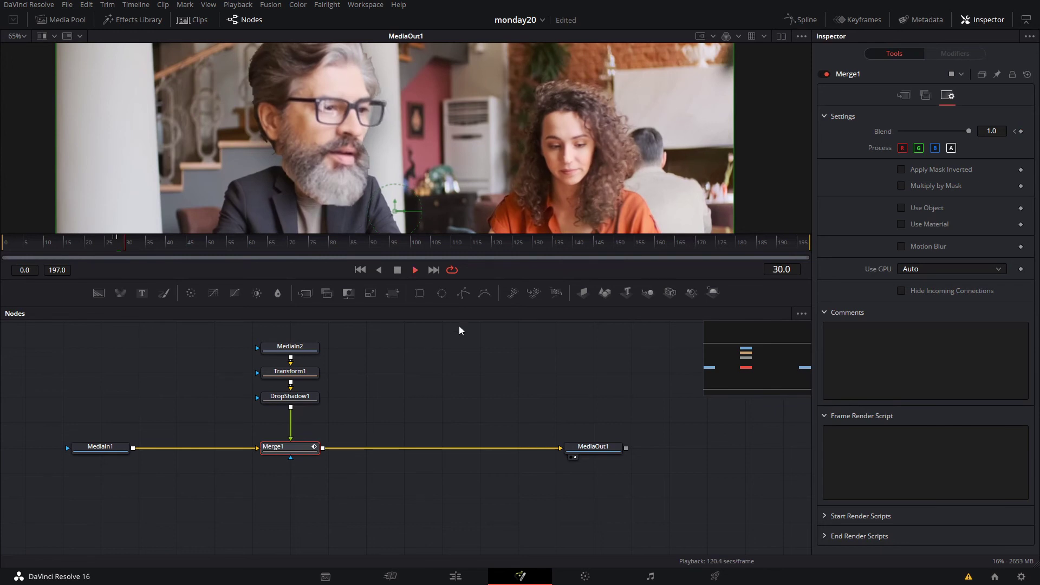
pyautogui.press('space')
pyautogui.click(97, 239)
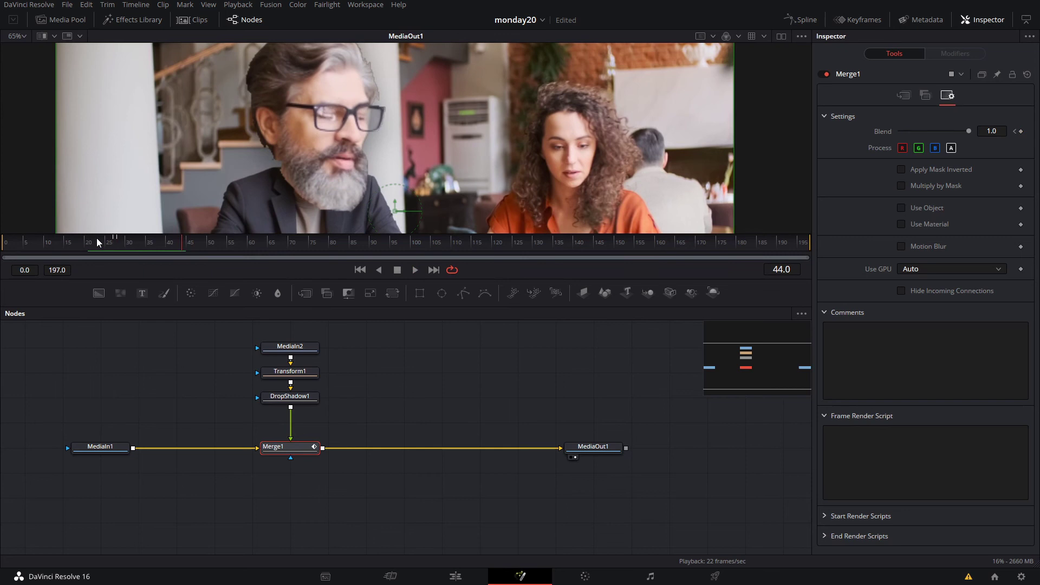
pyautogui.click(102, 245)
pyautogui.press('space')
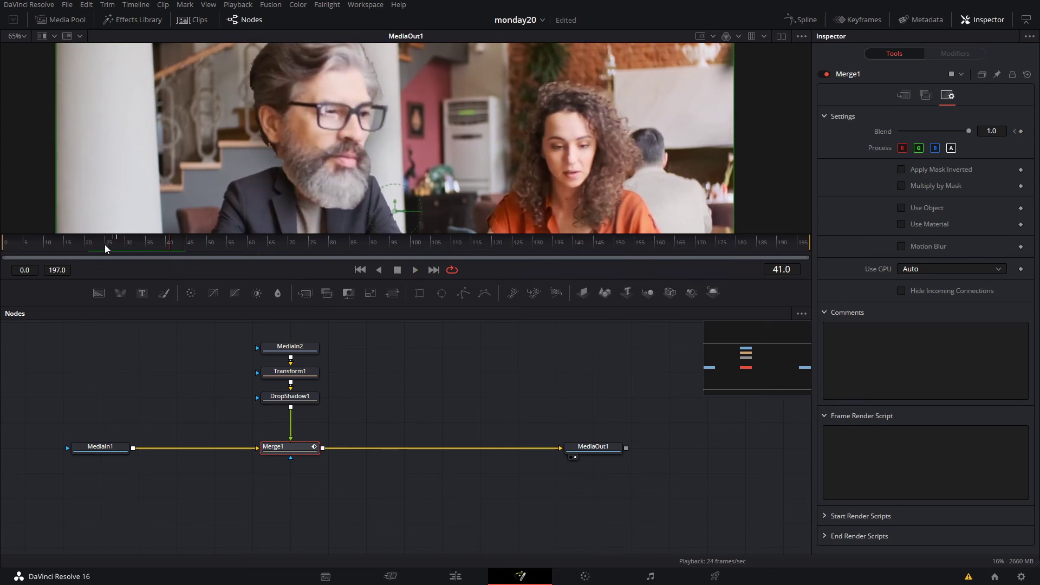
pyautogui.scroll(-5, 412, 200)
pyautogui.scroll(3, 431, 185)
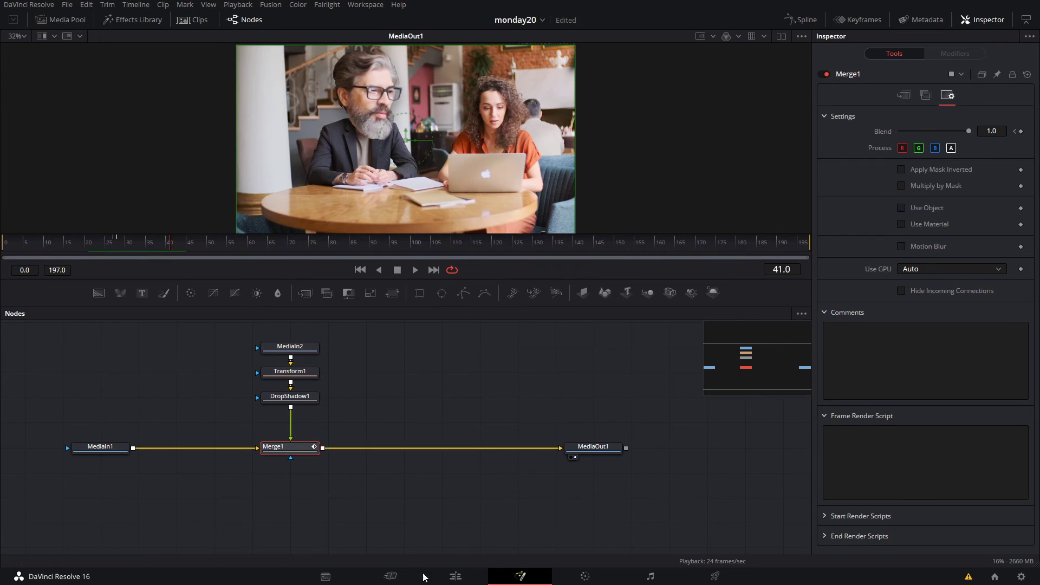
# Return to the Edit page with Shift+4 to view Fusion Clip 3 on Timeline 2.
pyautogui.hotkey('shift', '4')
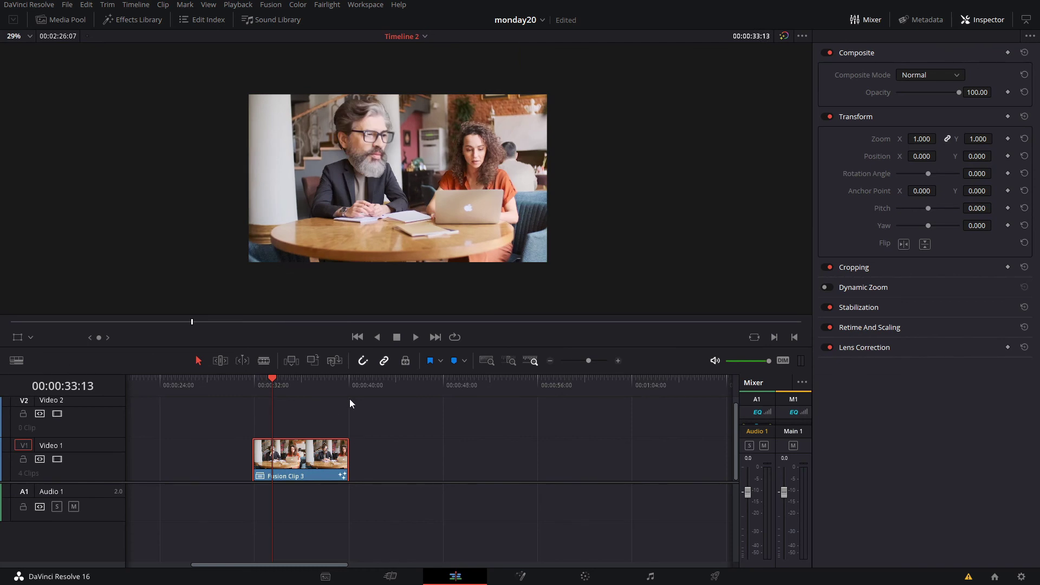